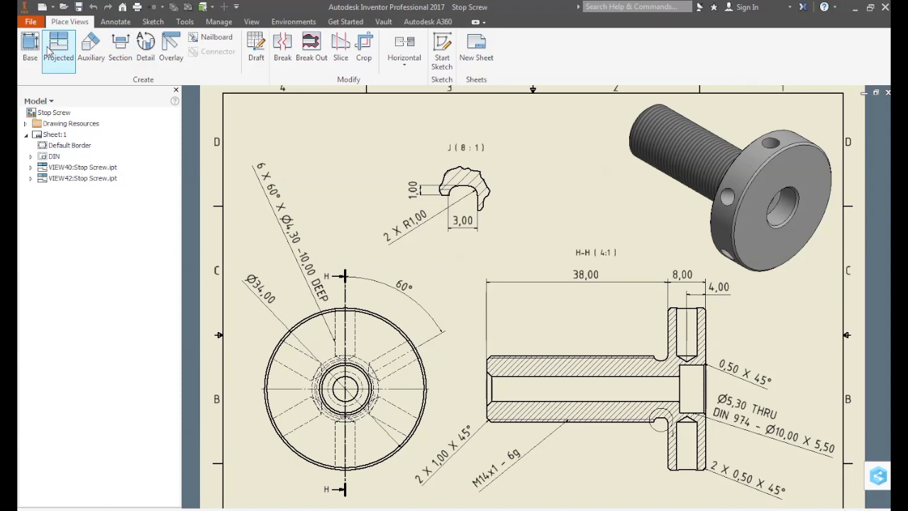
- Create a new part from the metric Standard (mm).ipt template
click(43, 6)
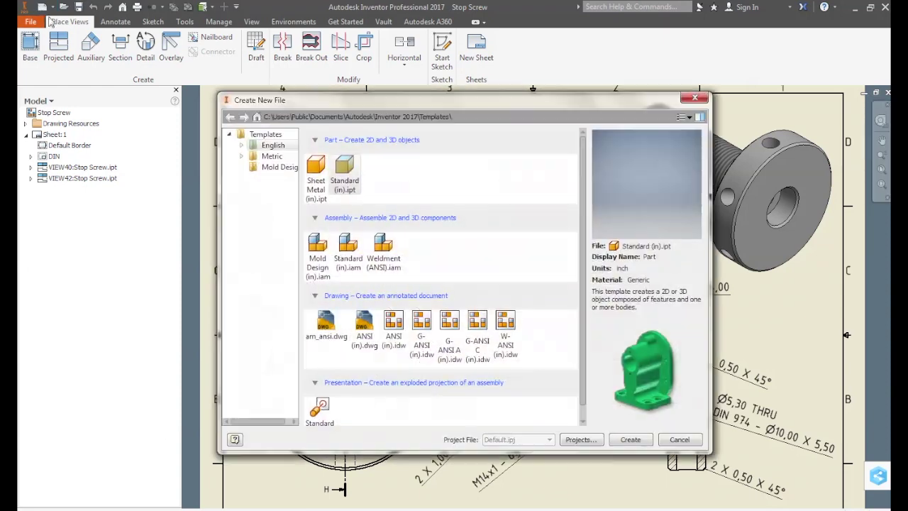
click(274, 158)
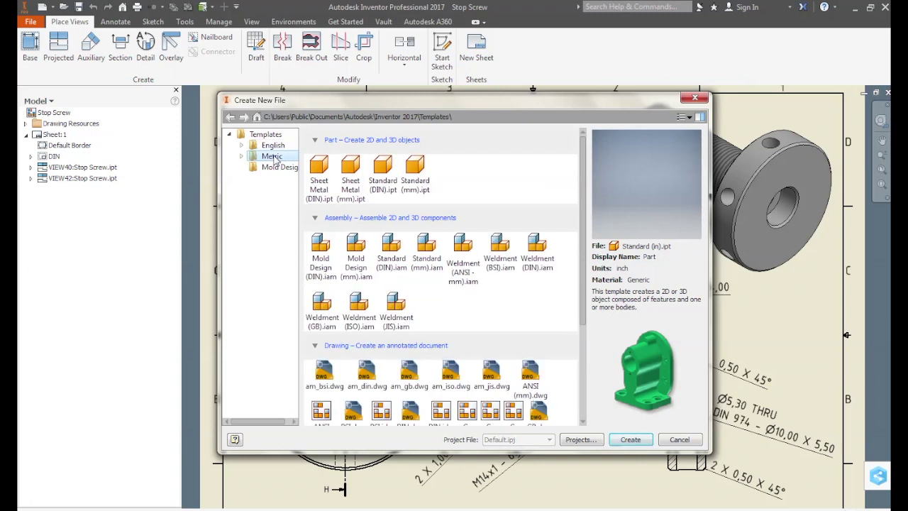
double_click(416, 166)
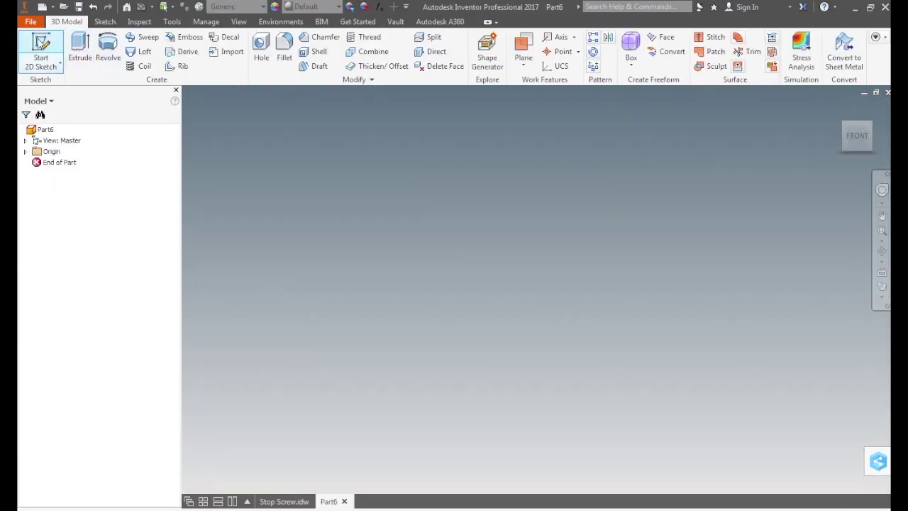
- Sketch a 34 mm diameter circle centred at the origin on the XY plane
click(42, 51)
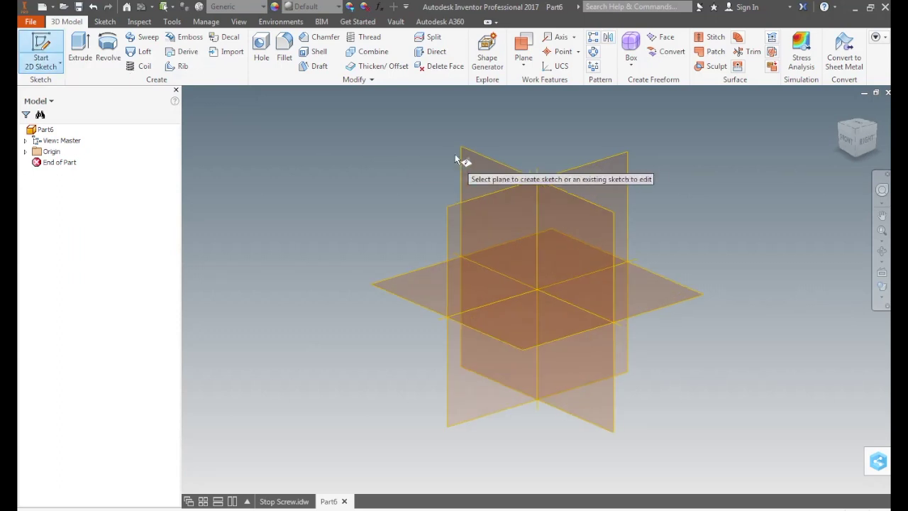
click(479, 162)
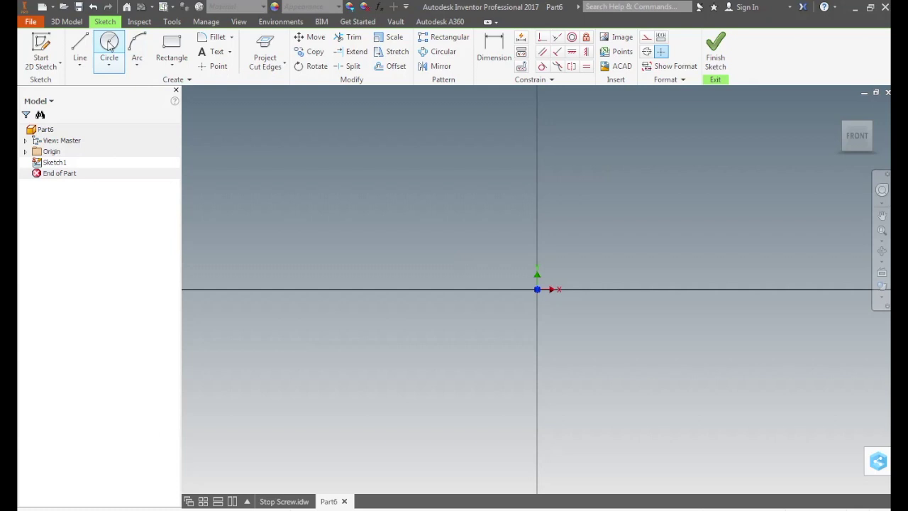
click(108, 44)
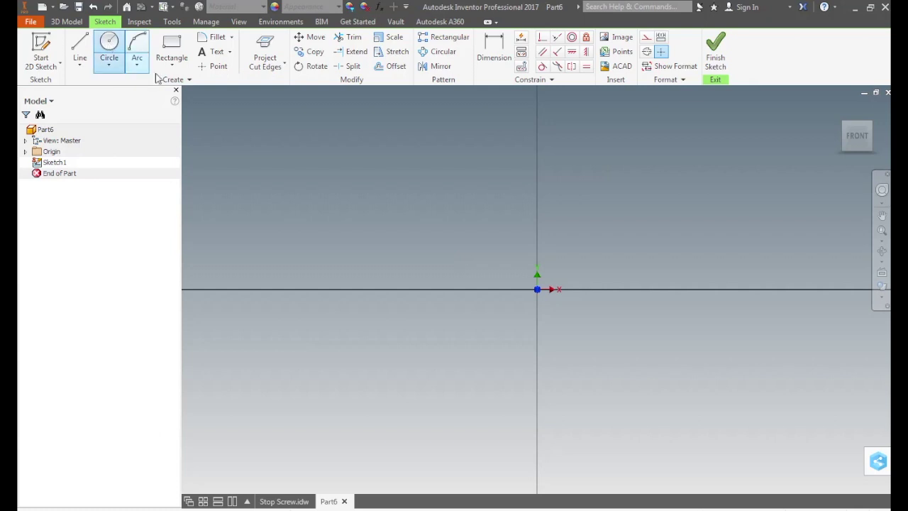
click(537, 289)
click(420, 298)
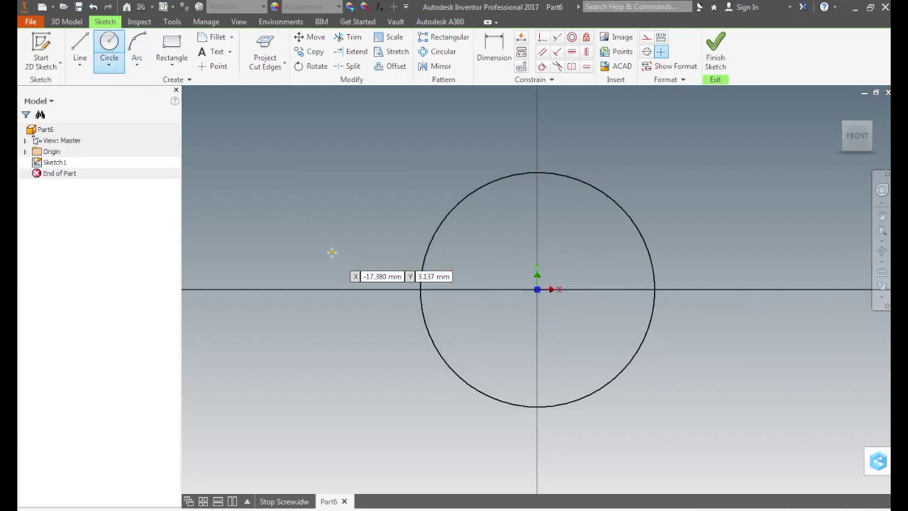
key(d)
click(424, 257)
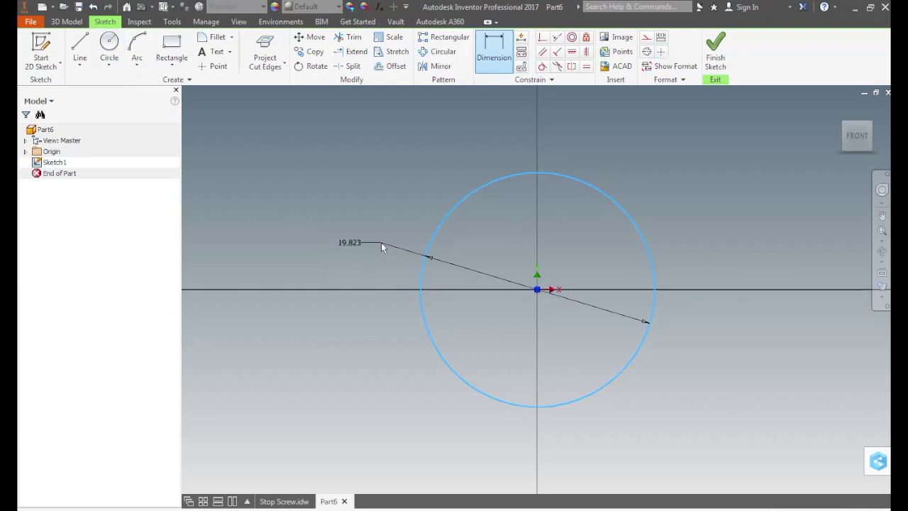
click(381, 242)
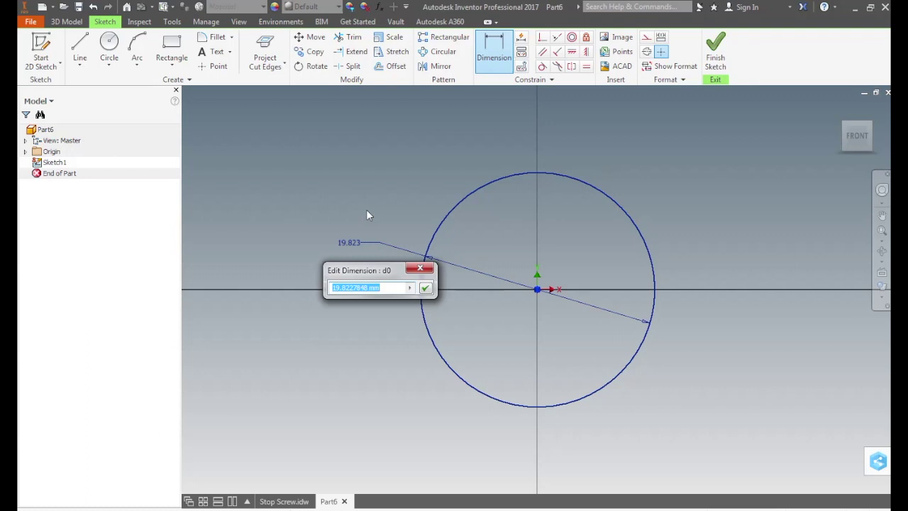
text(34)
key(Return)
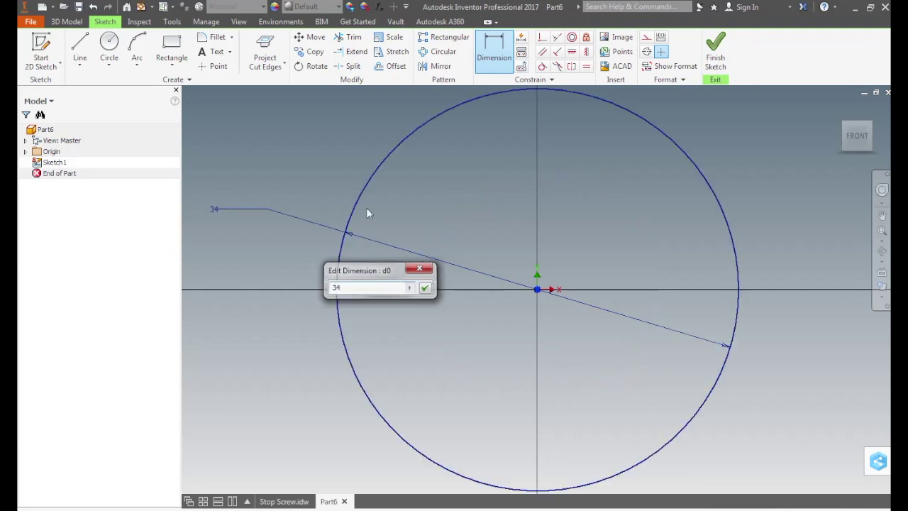
- Extrude the 34 mm circle 8 mm to form the flange disk
key(e)
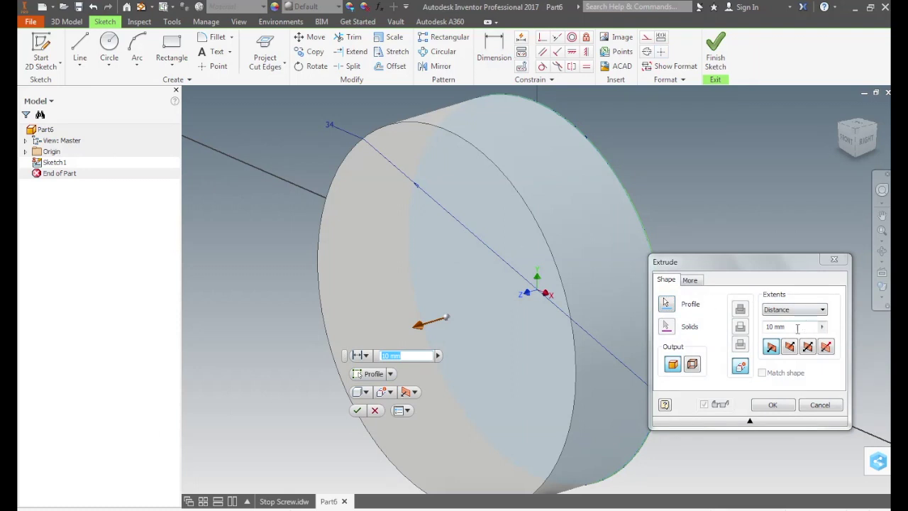
click(793, 327)
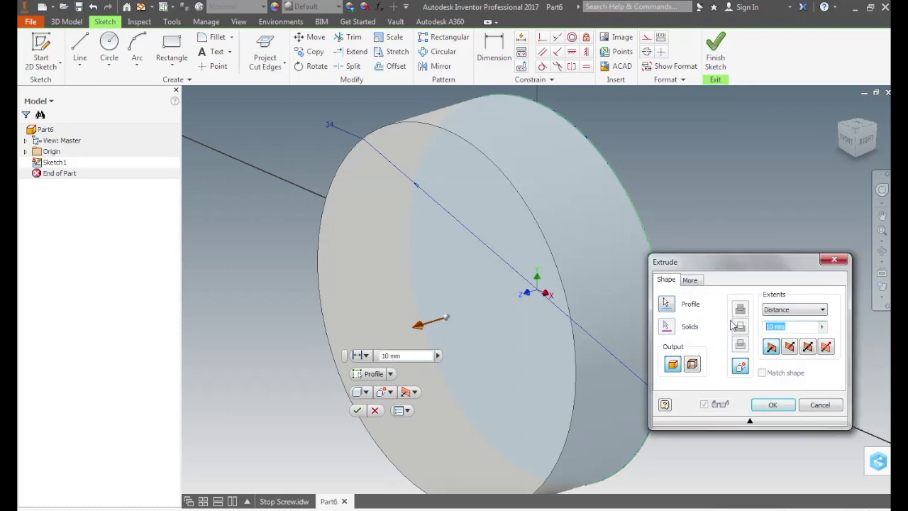
text(8)
click(771, 405)
scroll(670, 263, down, 4)
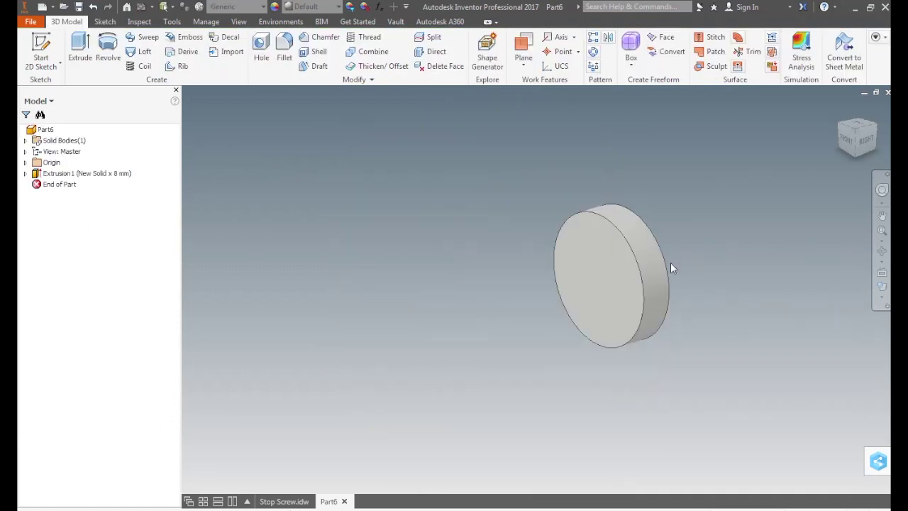
scroll(670, 262, up, 2)
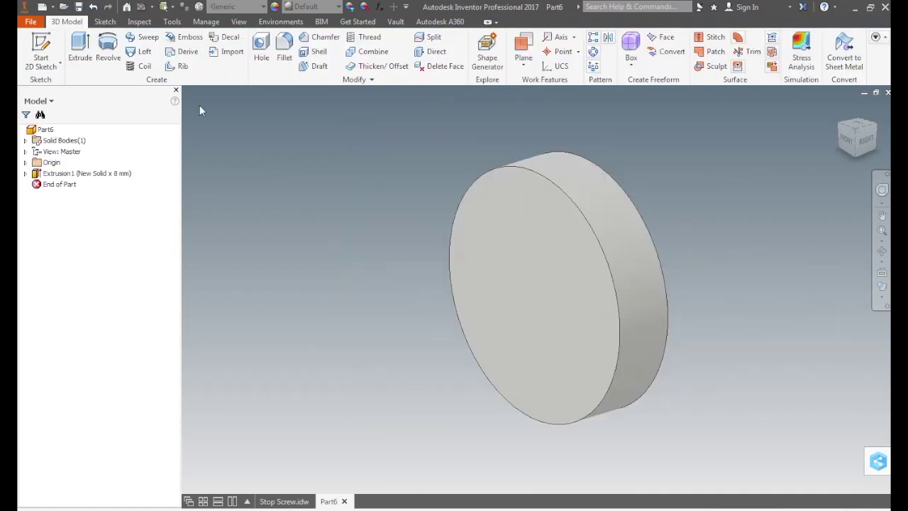
- Sketch a concentric circle at the origin on the disk's front face and place its diameter dimension
click(37, 46)
click(485, 237)
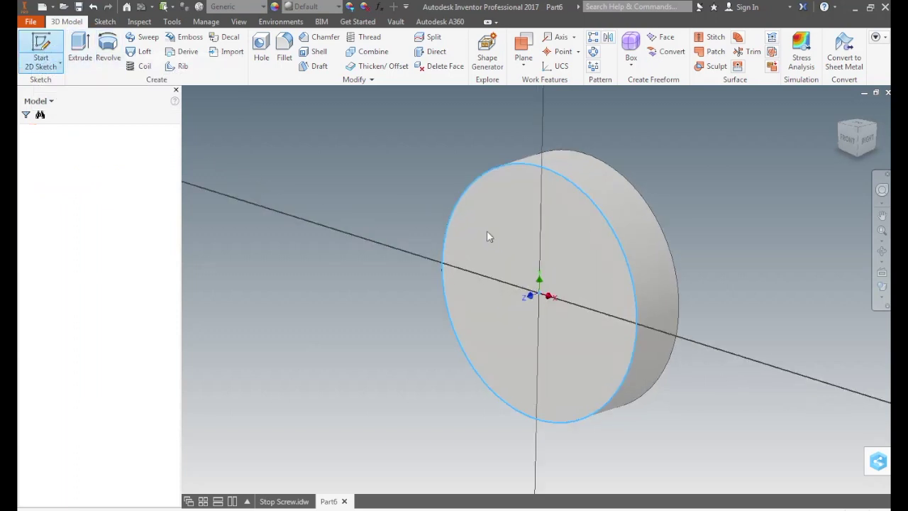
click(111, 45)
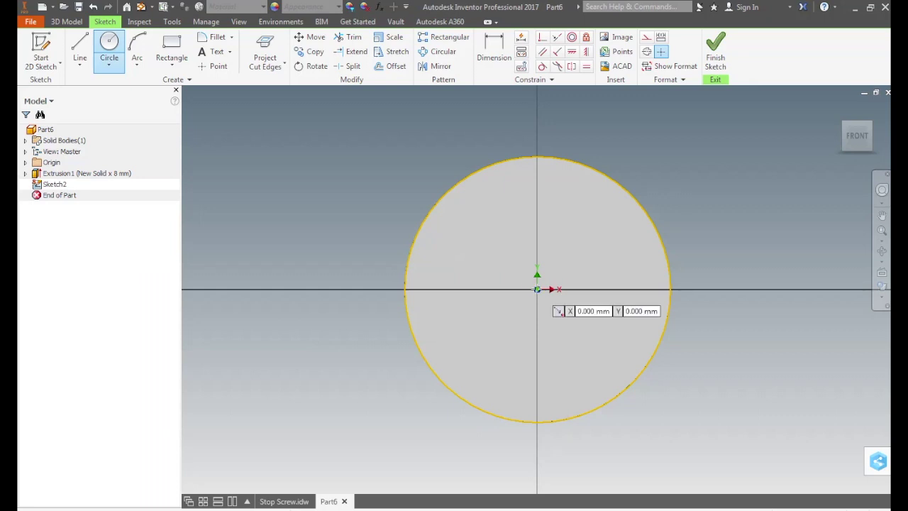
click(537, 289)
click(449, 287)
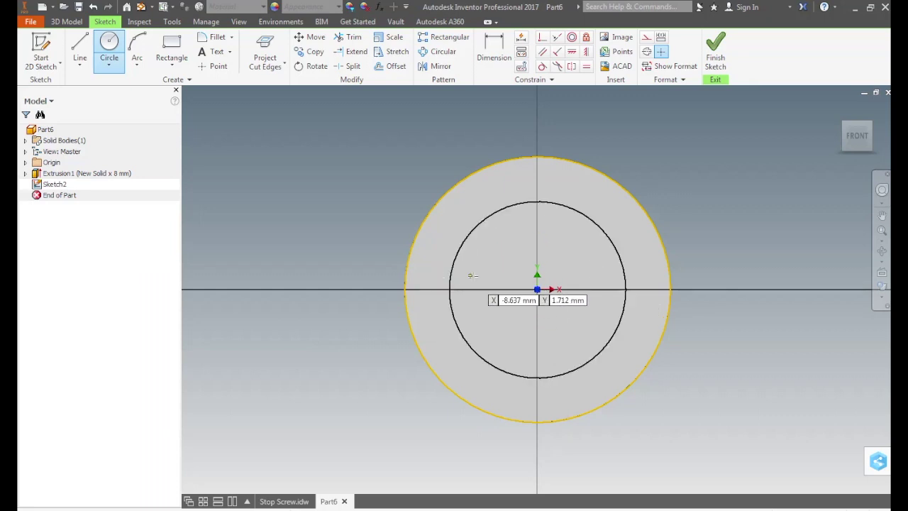
key(d)
click(471, 237)
click(432, 228)
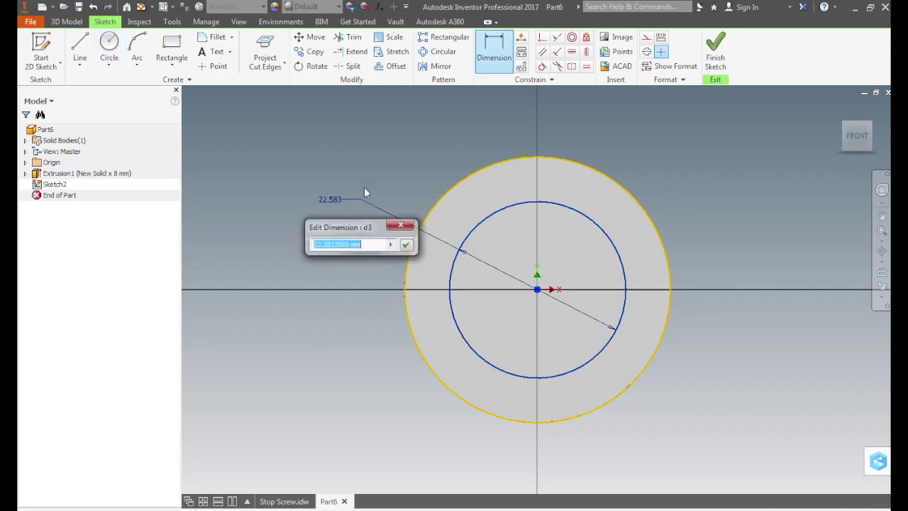
key(ctrl+Tab)
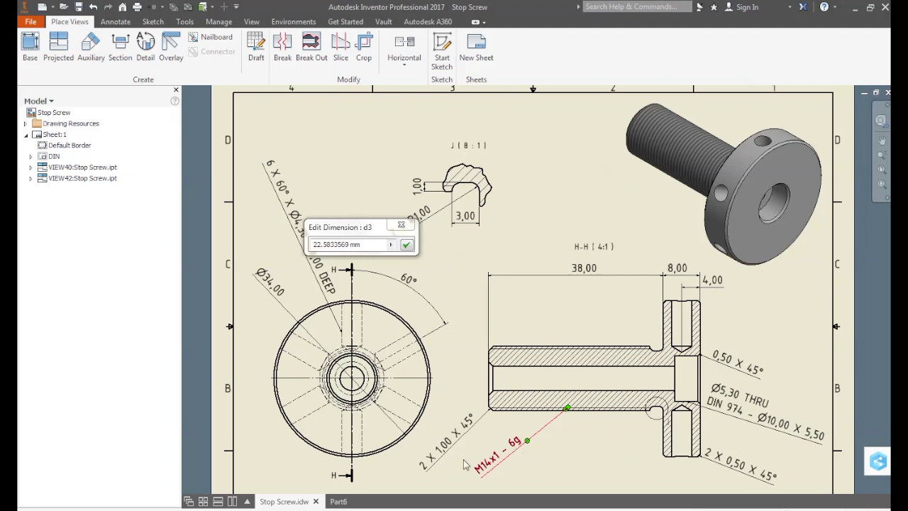
- Set the inner circle's diameter to 14 mm in Part6
click(339, 500)
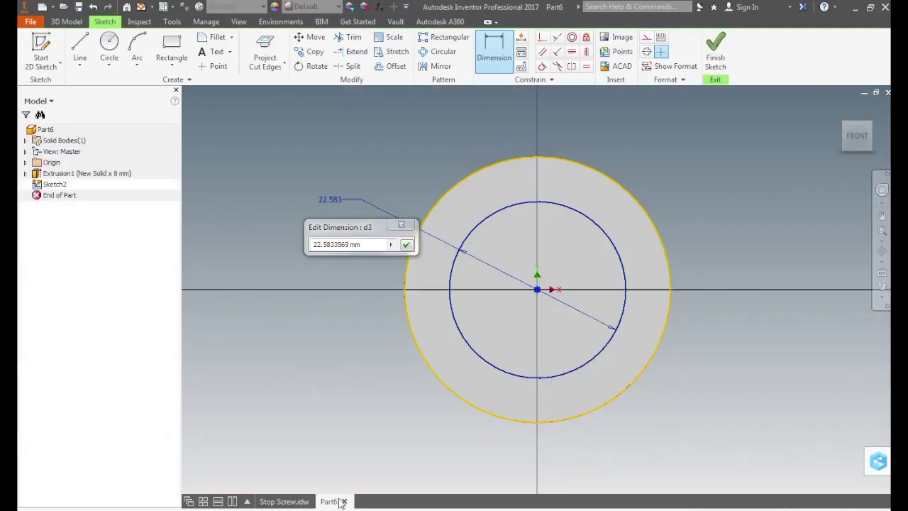
click(380, 244)
text(14)
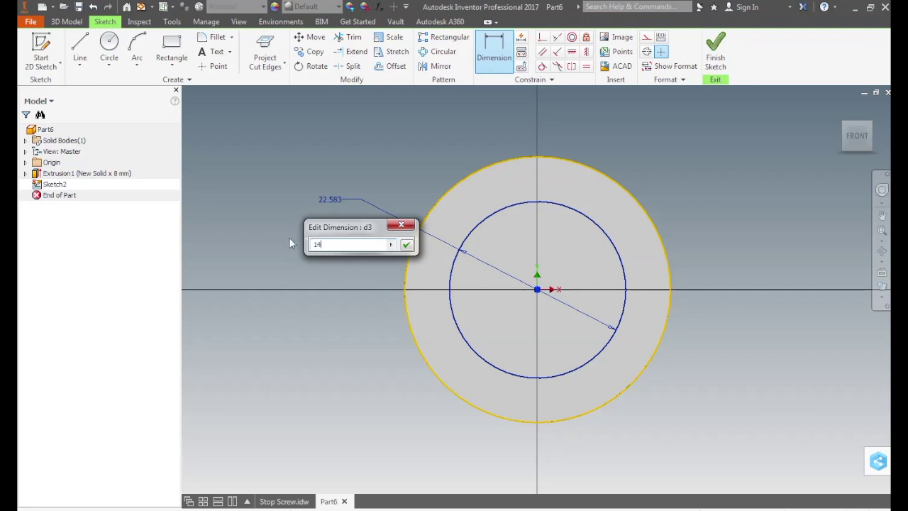
key(Return)
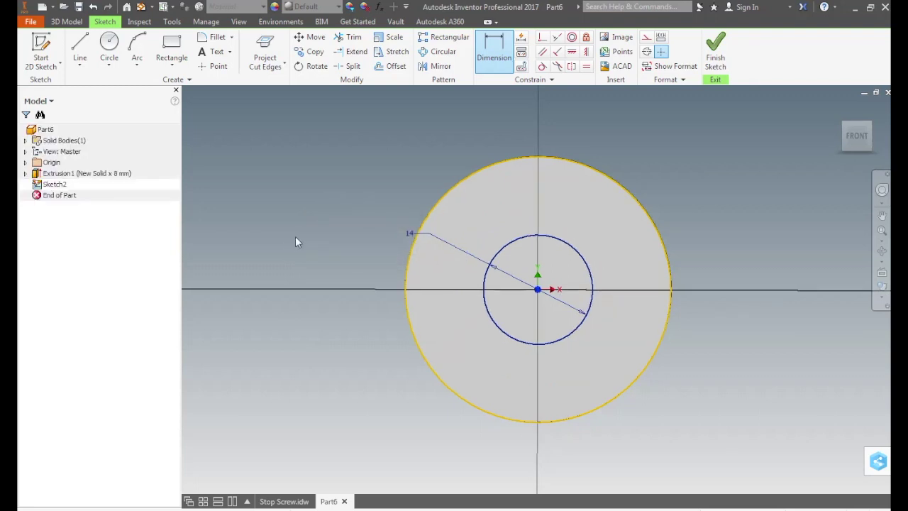
- Extrude the 14 mm circle 38 mm as a joined shaft, then view the Stop Screw drawing
key(e)
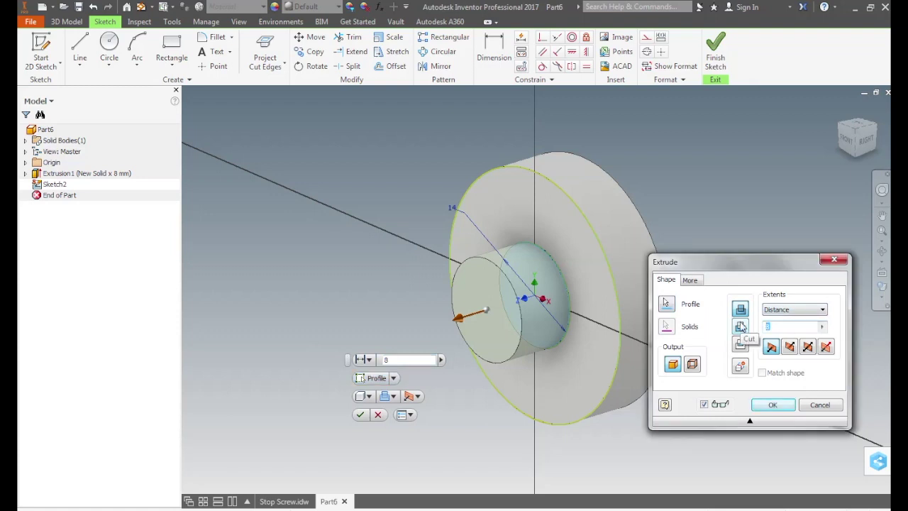
text(38)
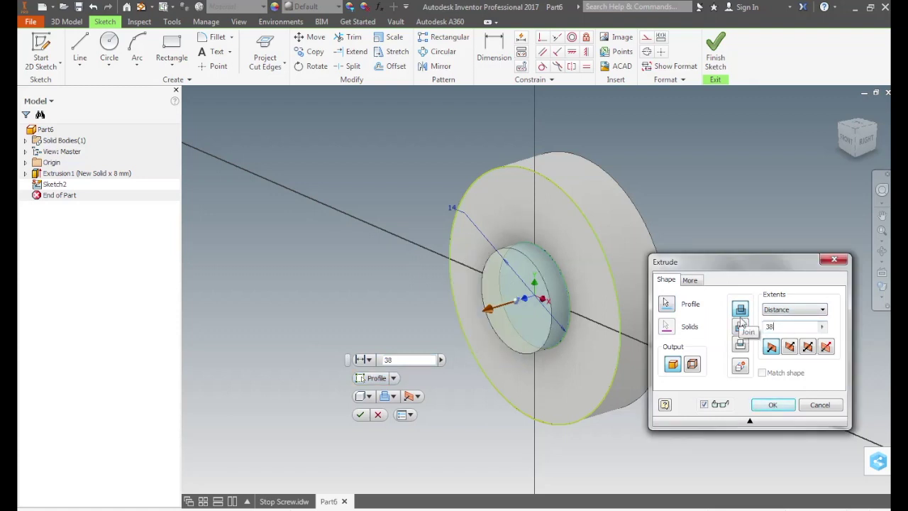
click(773, 405)
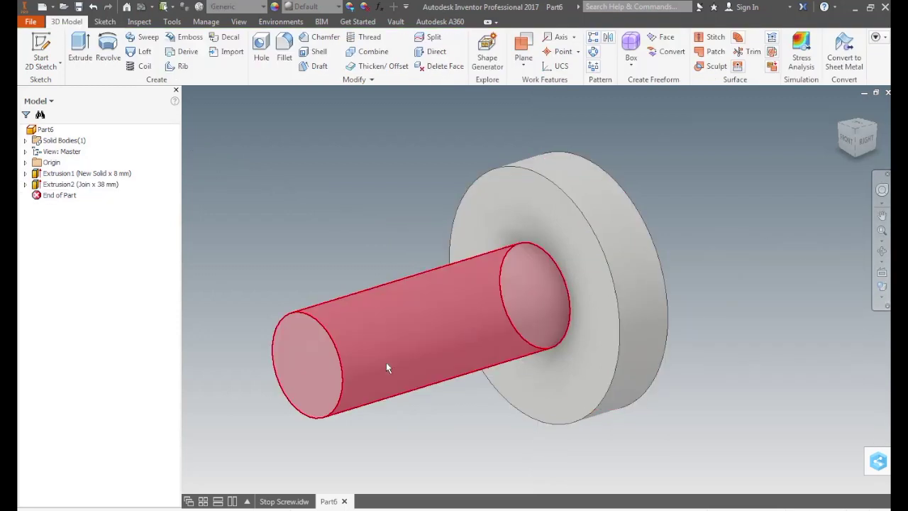
click(283, 501)
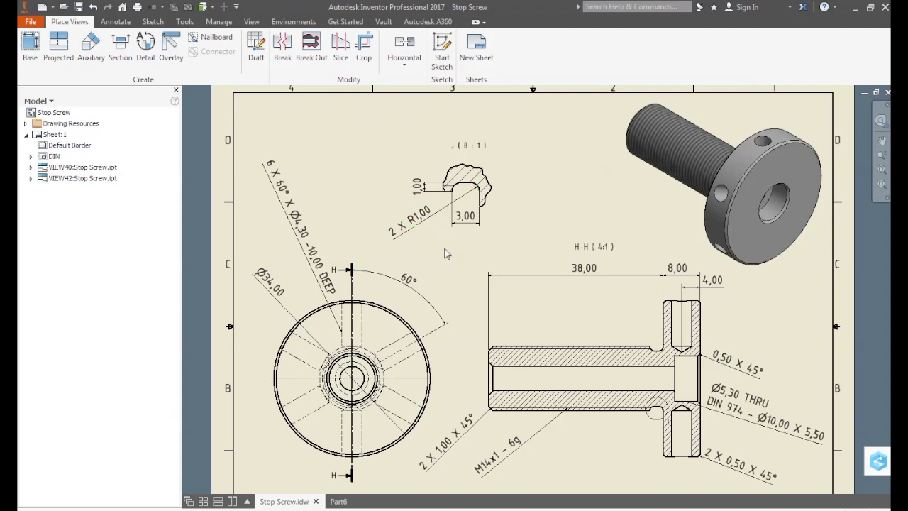
- Switch back to the Part6 model of the disk and shaft
mouse_move(340, 502)
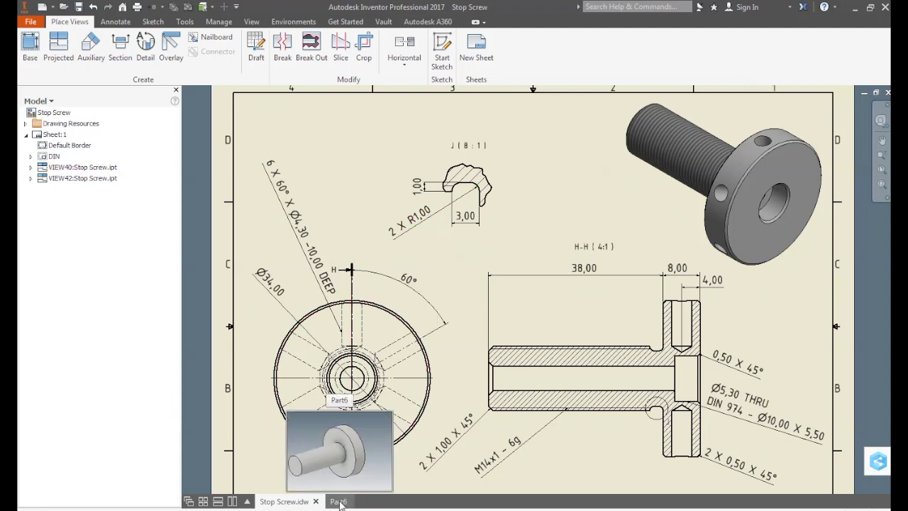
click(338, 501)
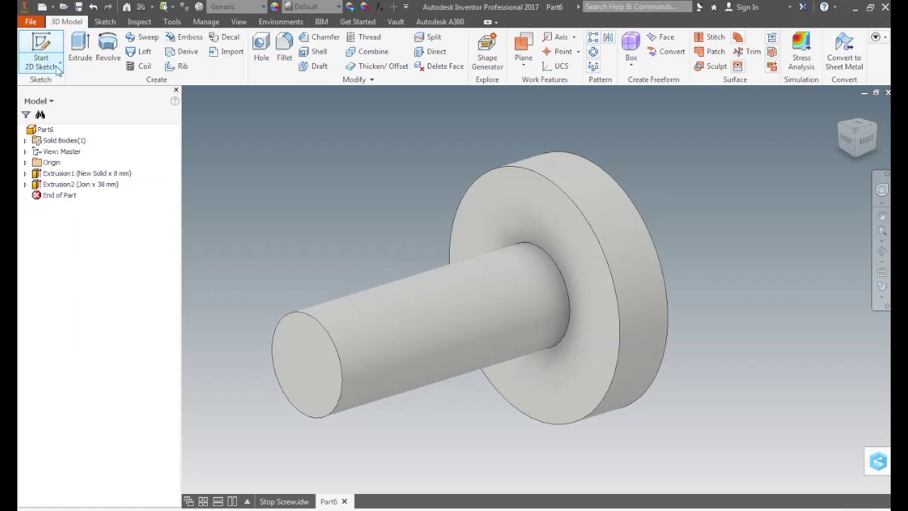
- Create a YZ Plane sketch with projected cut edges and switch the display to Wireframe
click(44, 45)
click(26, 163)
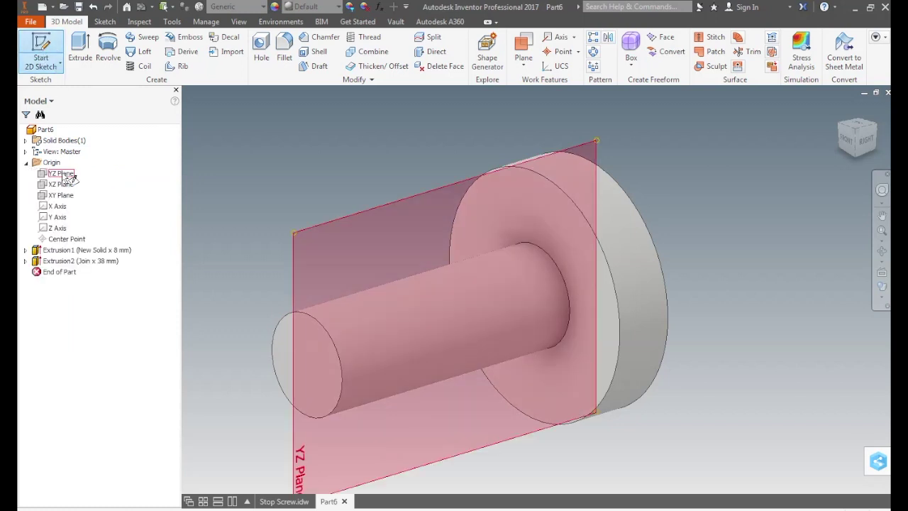
click(61, 174)
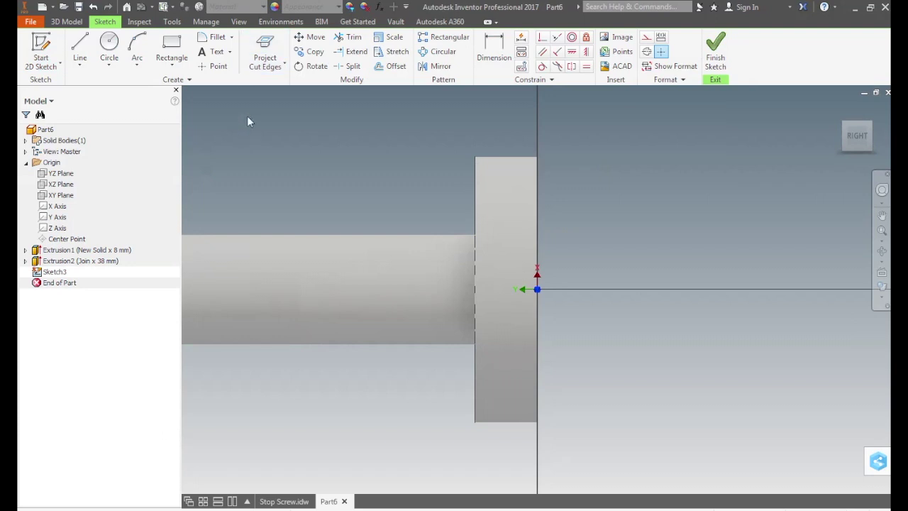
scroll(709, 286, up, 2)
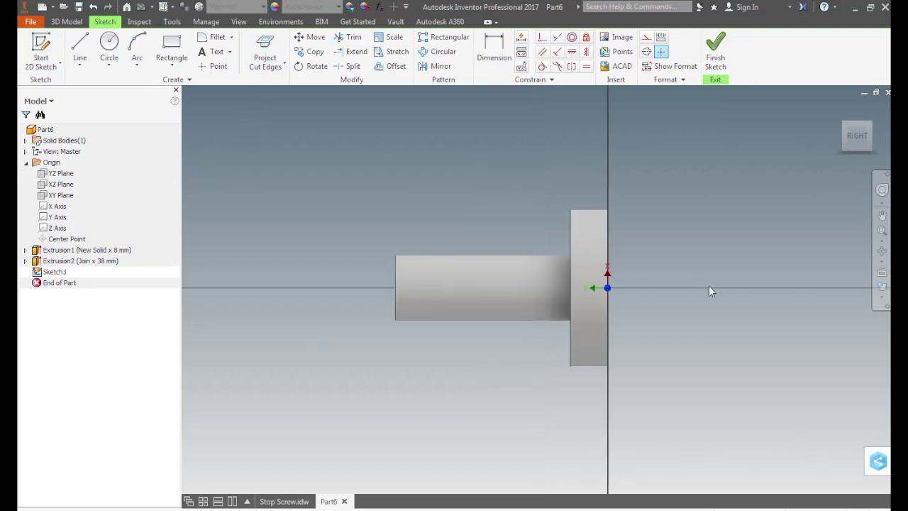
click(267, 46)
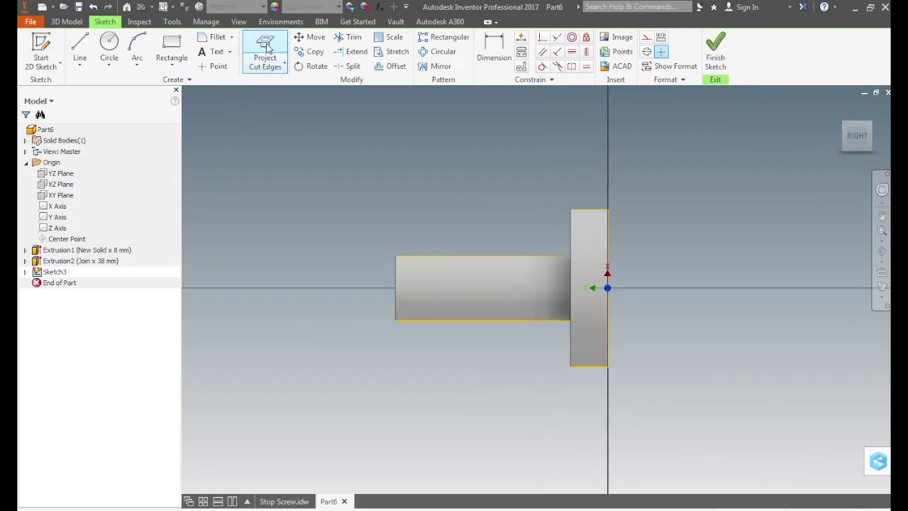
click(884, 301)
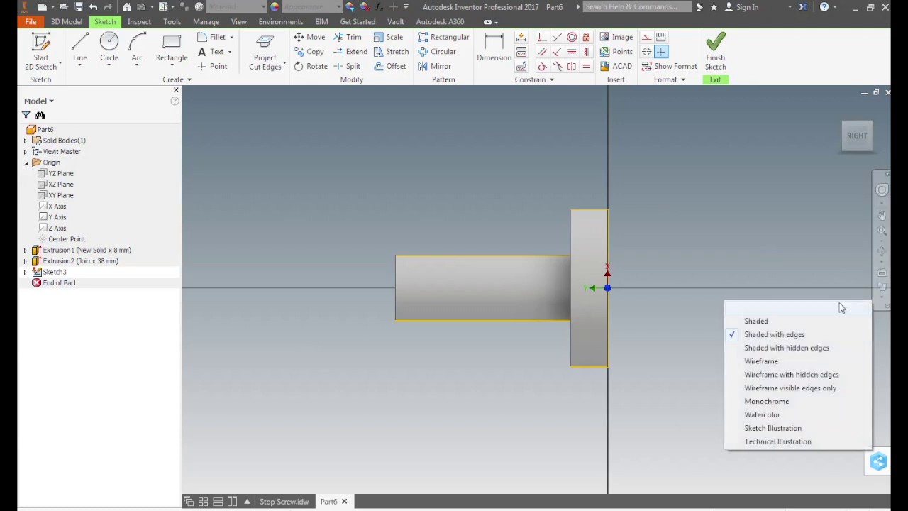
click(762, 361)
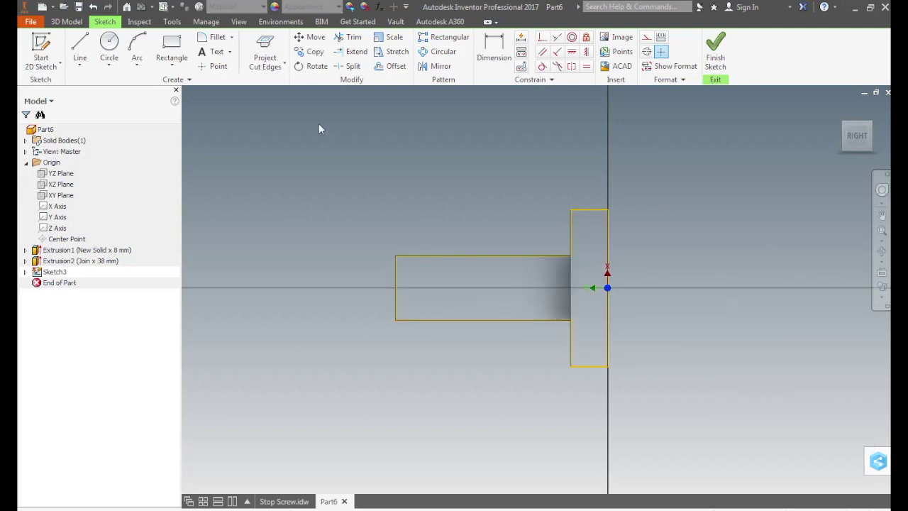
click(172, 51)
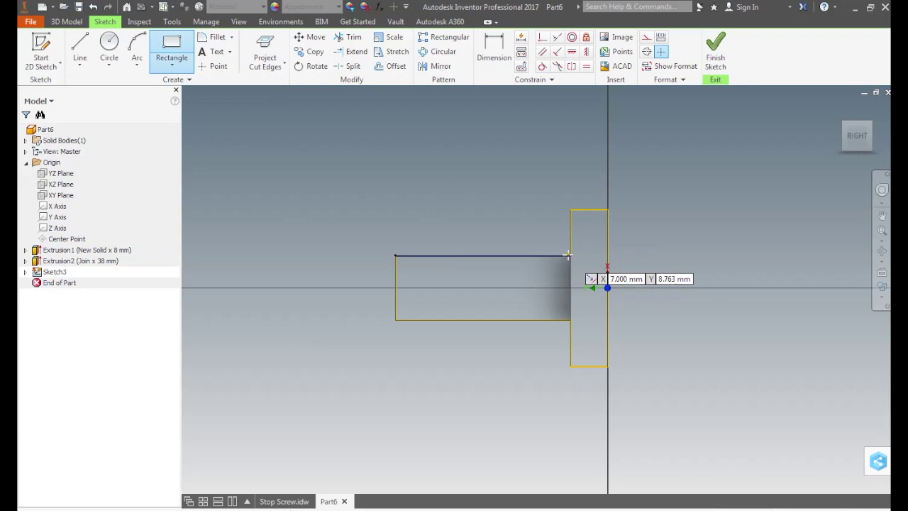
- Draw a rectangle at the shaft–flange corner and give it a 3 mm width
click(607, 287)
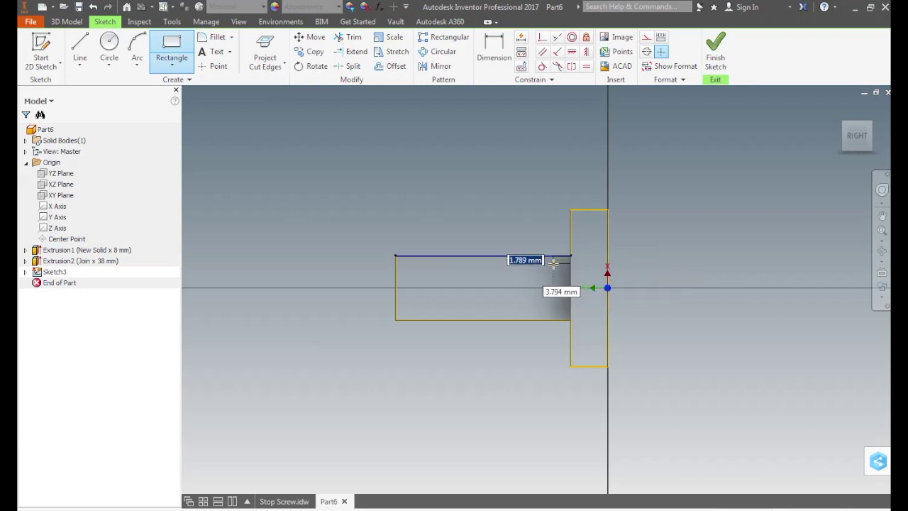
click(553, 262)
scroll(558, 259, down, 5)
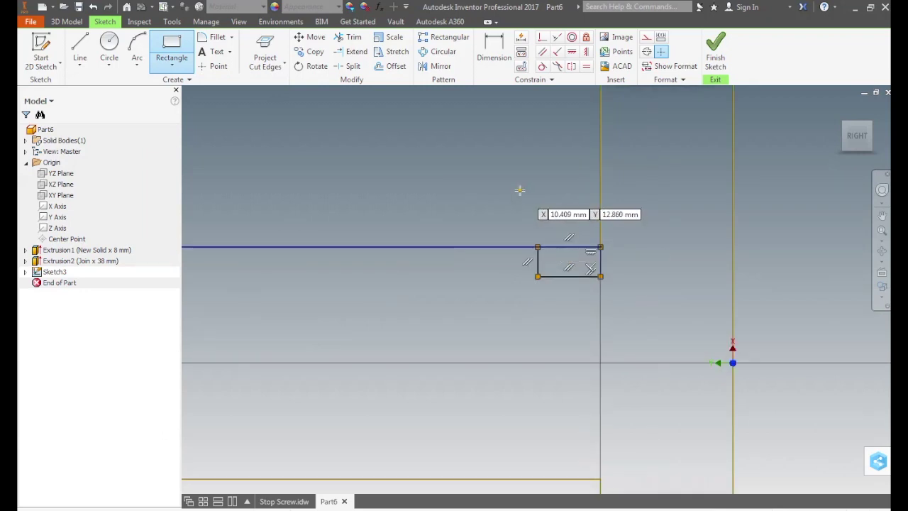
key(d)
click(560, 275)
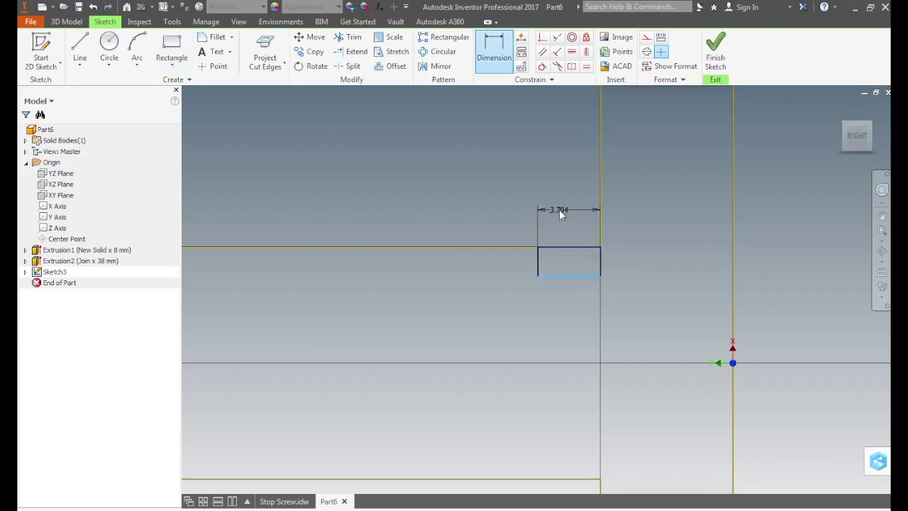
click(559, 209)
text(3)
key(Return)
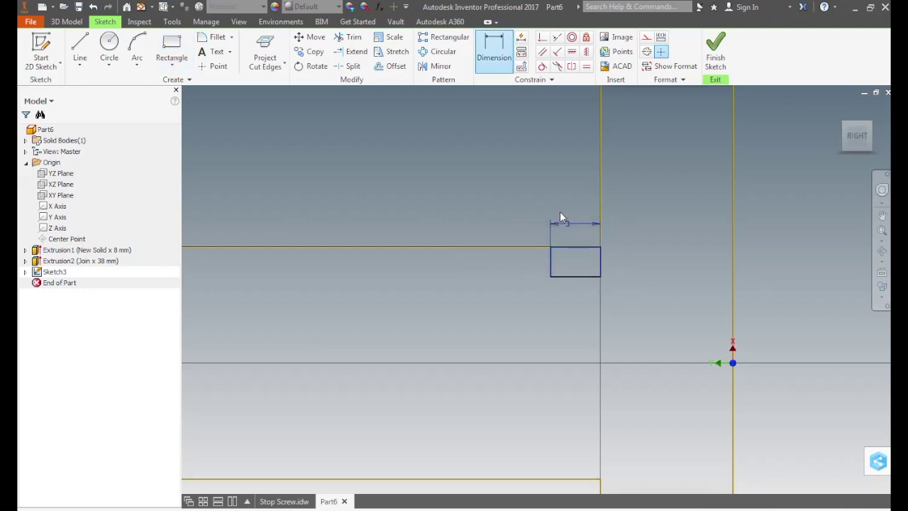
- Dimension the rectangle's height to 1 mm
click(550, 257)
click(523, 218)
text(1)
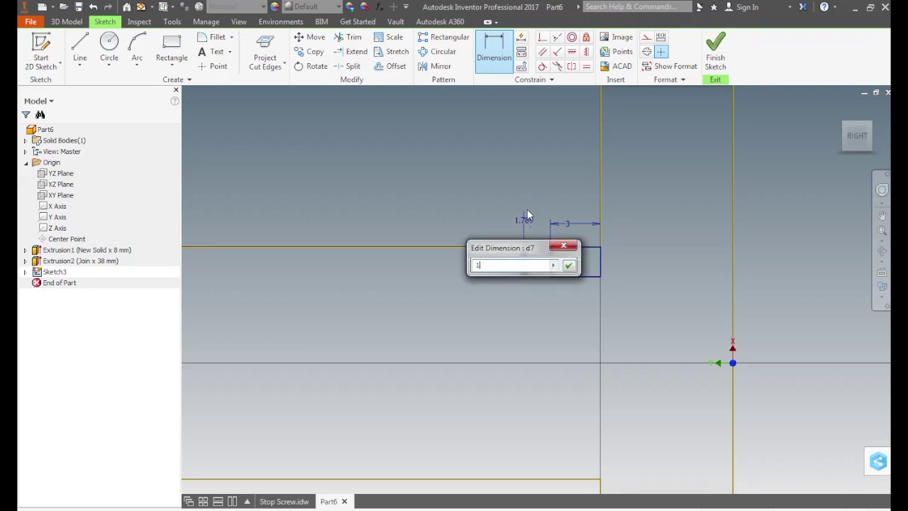
key(Return)
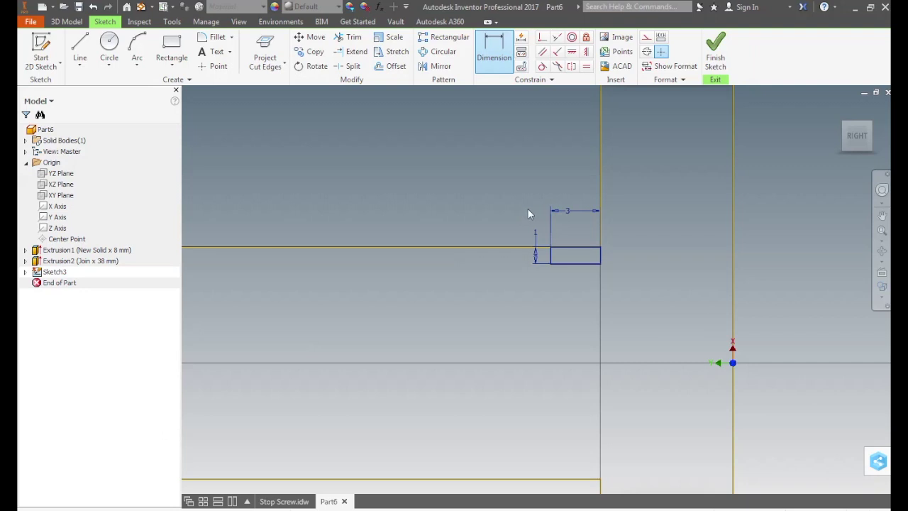
scroll(595, 255, down, 3)
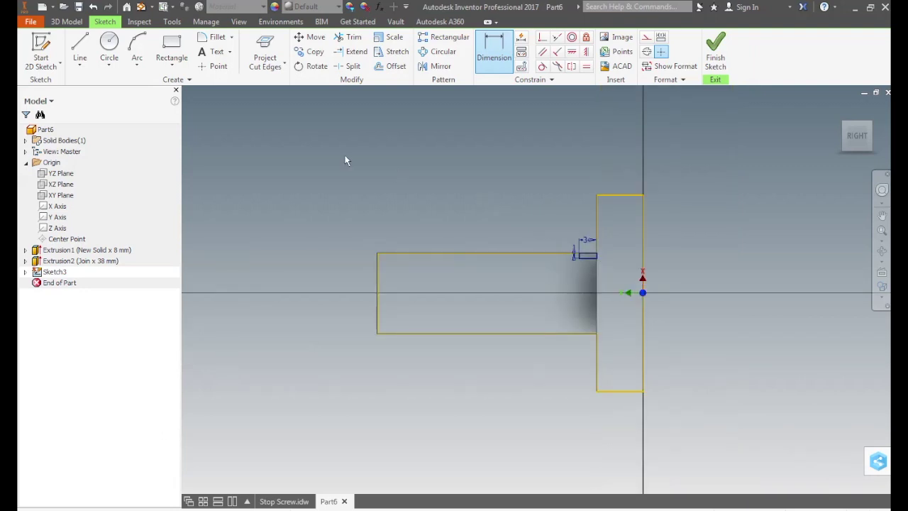
click(66, 21)
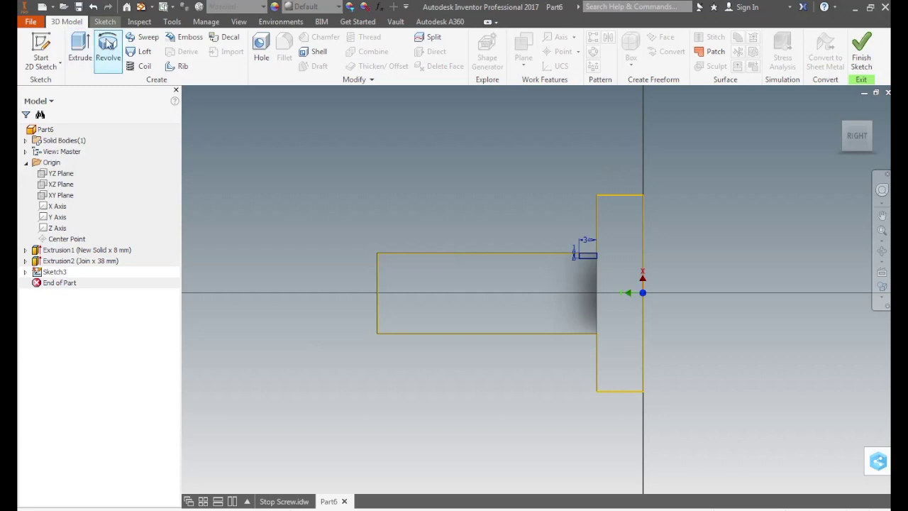
- Revolve-cut the small rectangle a full turn around the Z Axis to groove the shoulder
key(r)
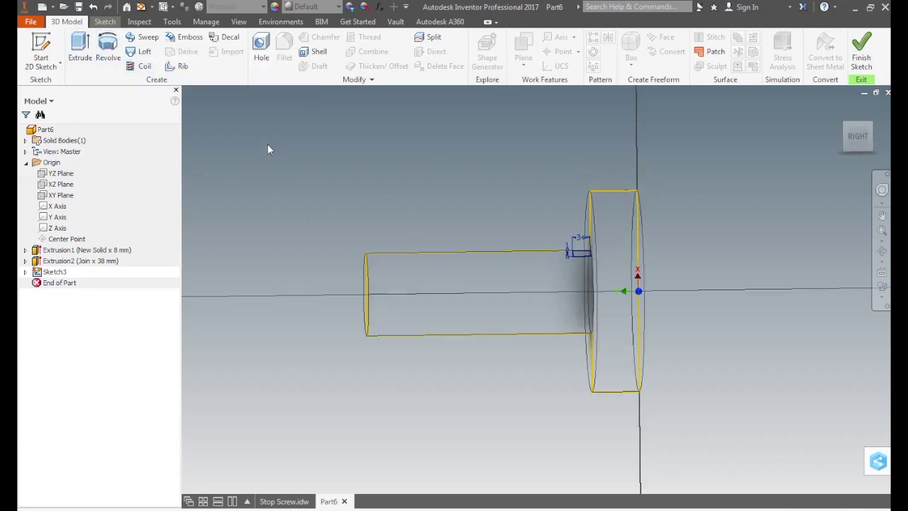
click(497, 241)
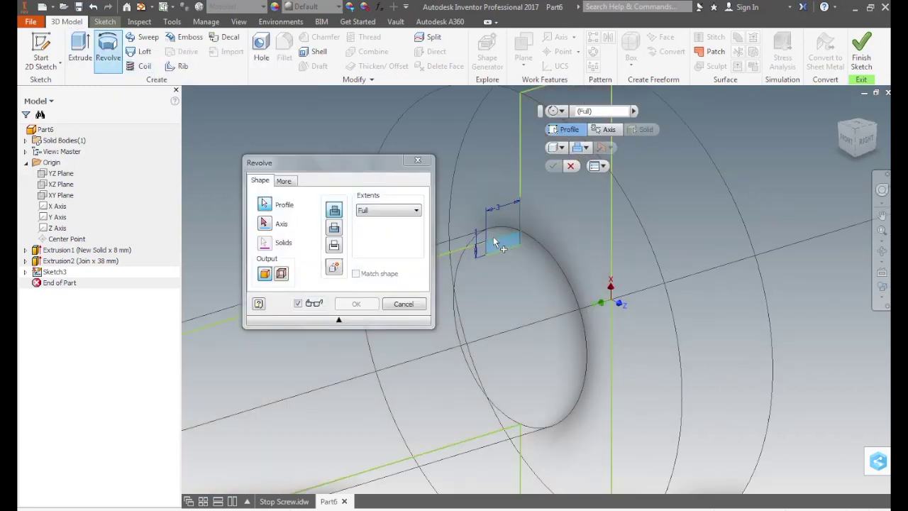
click(333, 227)
click(267, 224)
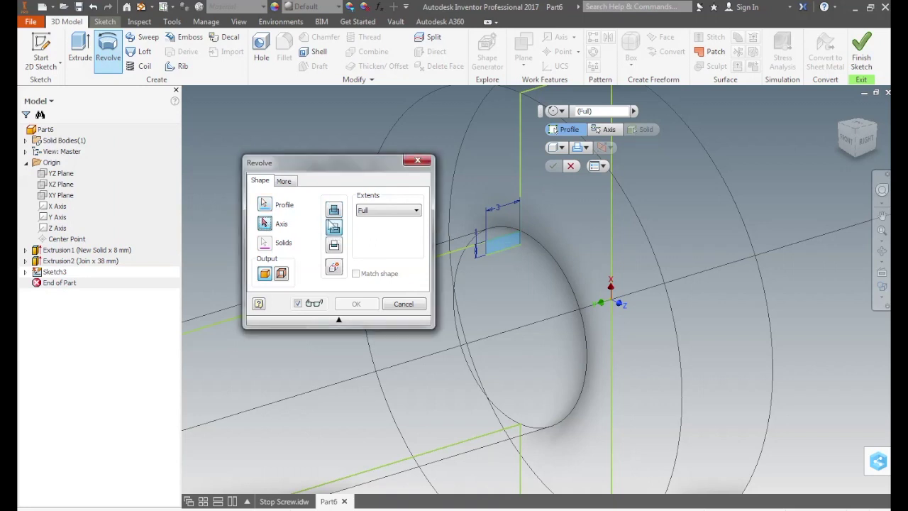
scroll(574, 229, down, 3)
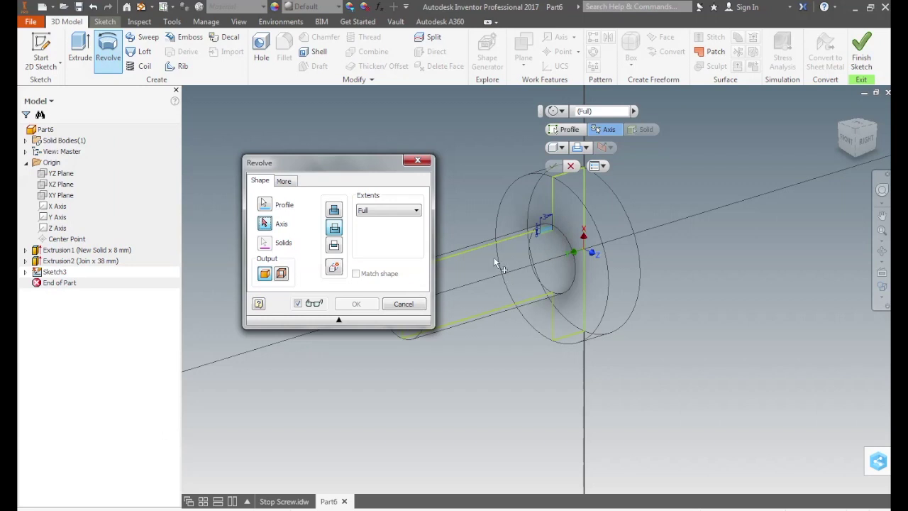
click(56, 229)
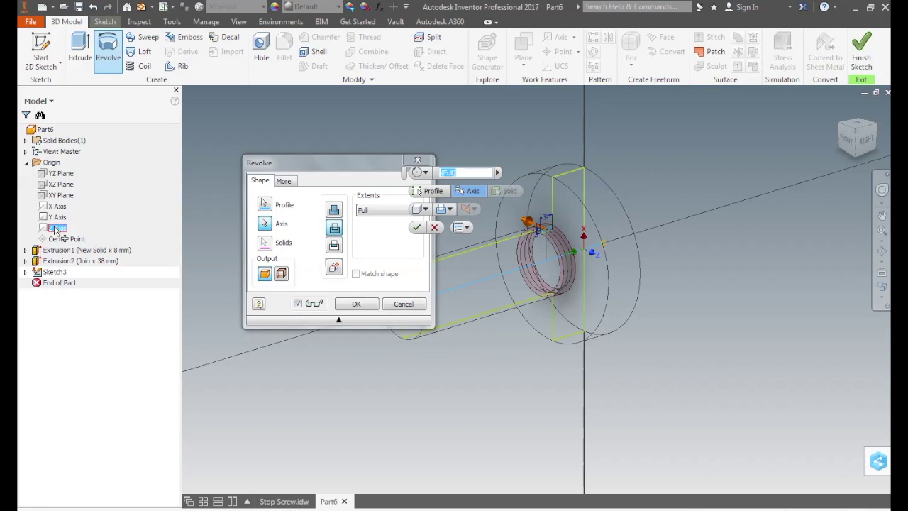
click(347, 303)
- Restore Shaded with Edges display and start a 1 mm fillet on the groove's shoulder edge
click(882, 303)
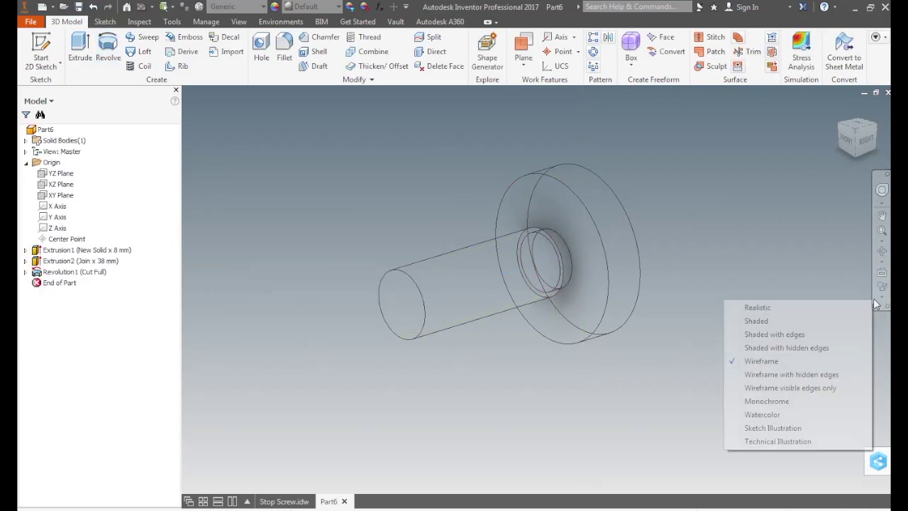
click(801, 334)
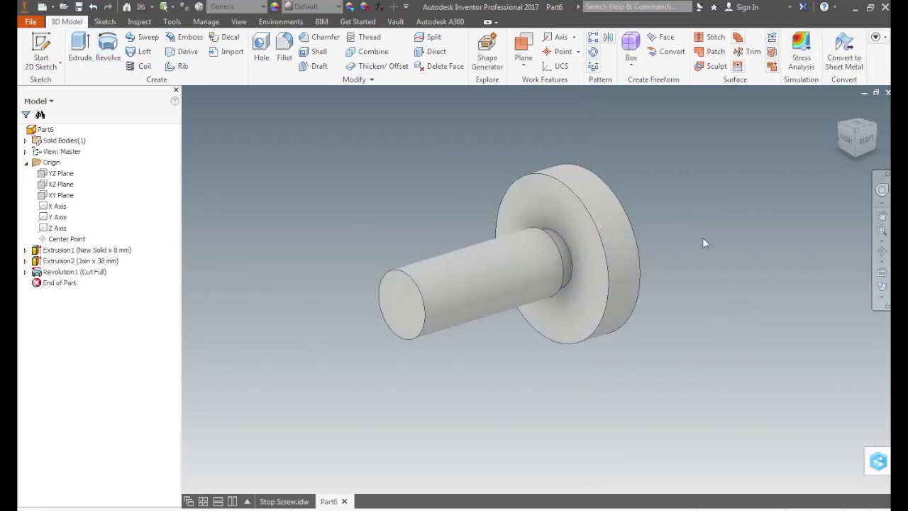
click(284, 51)
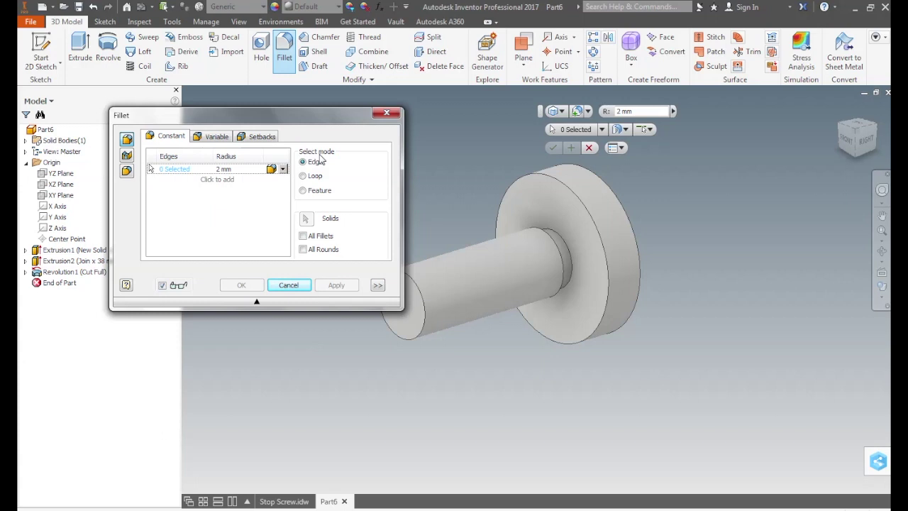
click(226, 168)
text(1)
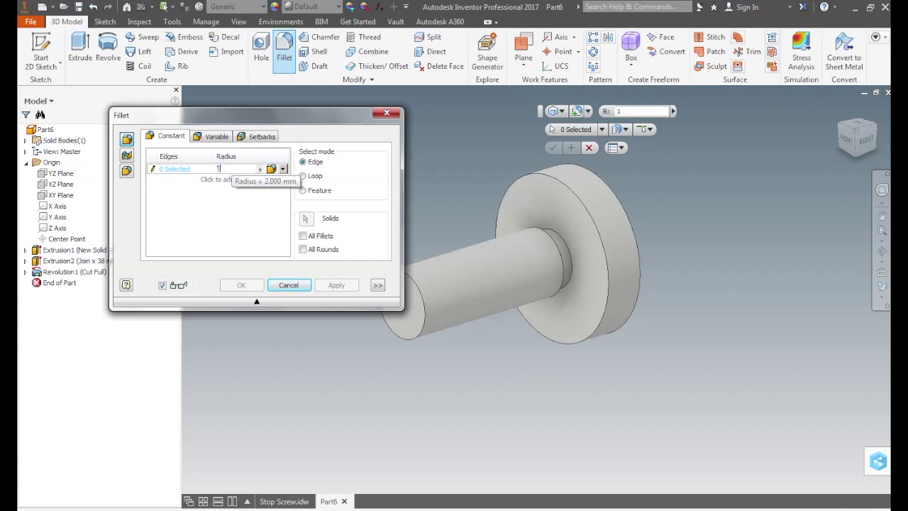
scroll(567, 244, up, 5)
click(570, 244)
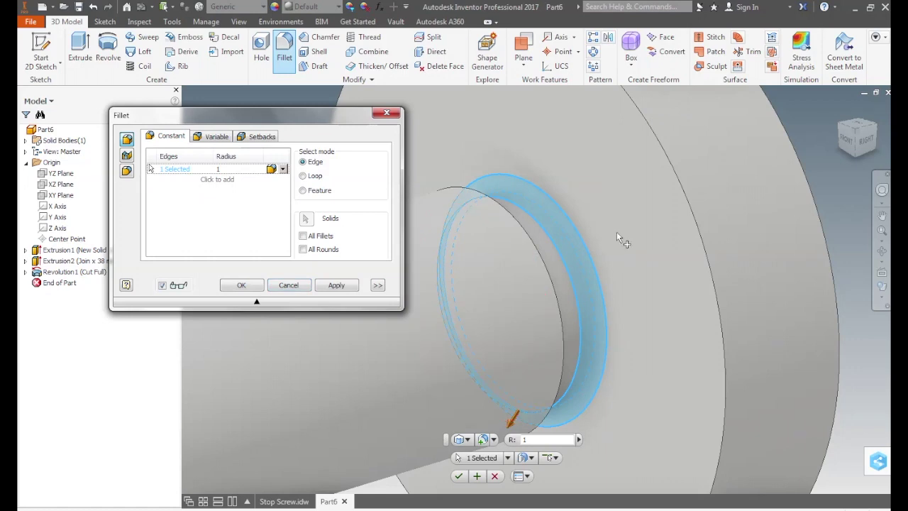
- Add the groove's second edge to the 1 mm fillet and apply it
scroll(851, 248, down, 5)
click(881, 250)
drag(648, 274, 496, 341)
right_click(488, 341)
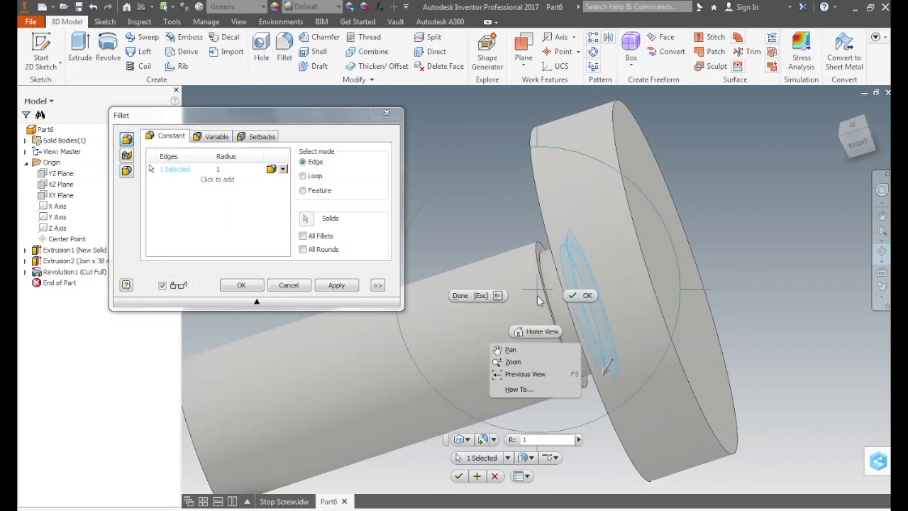
click(570, 292)
click(594, 370)
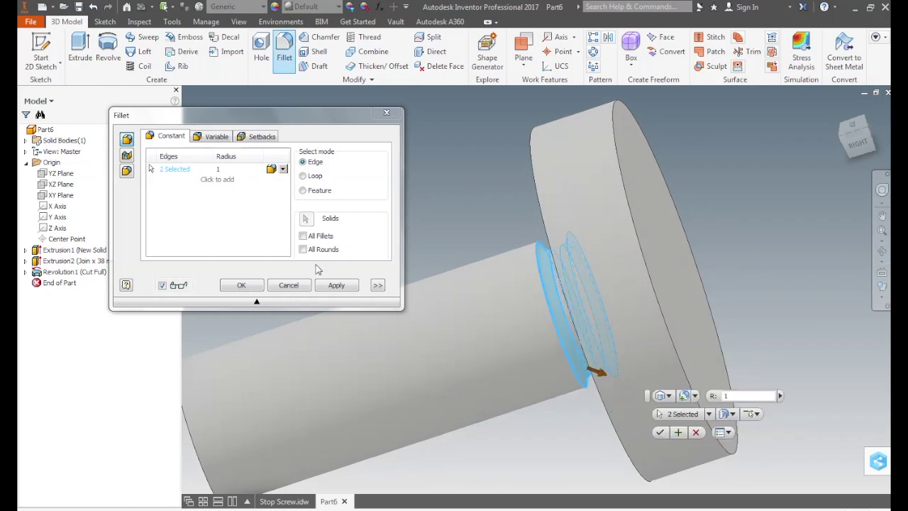
click(241, 284)
click(881, 250)
drag(820, 251, 650, 260)
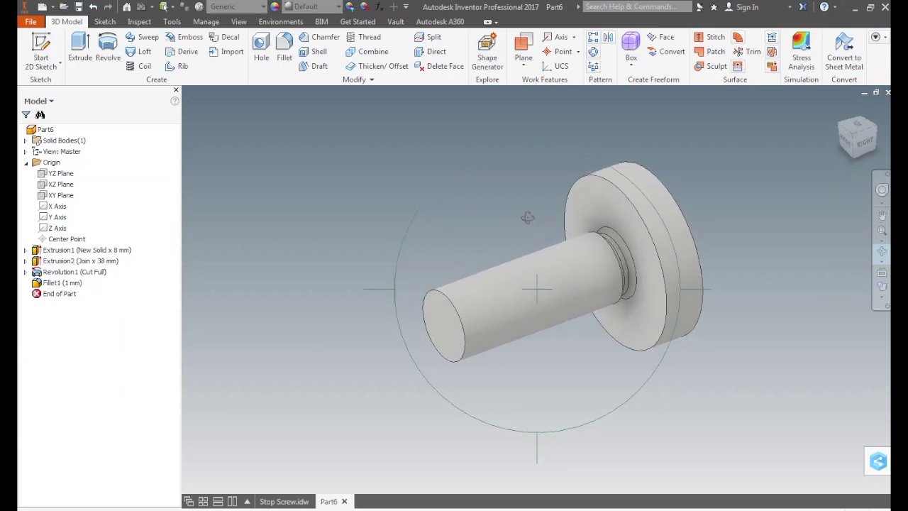
right_click(521, 207)
- Thread the shaft's cylindrical face full-length with an M14x1 - 6g designation
click(543, 201)
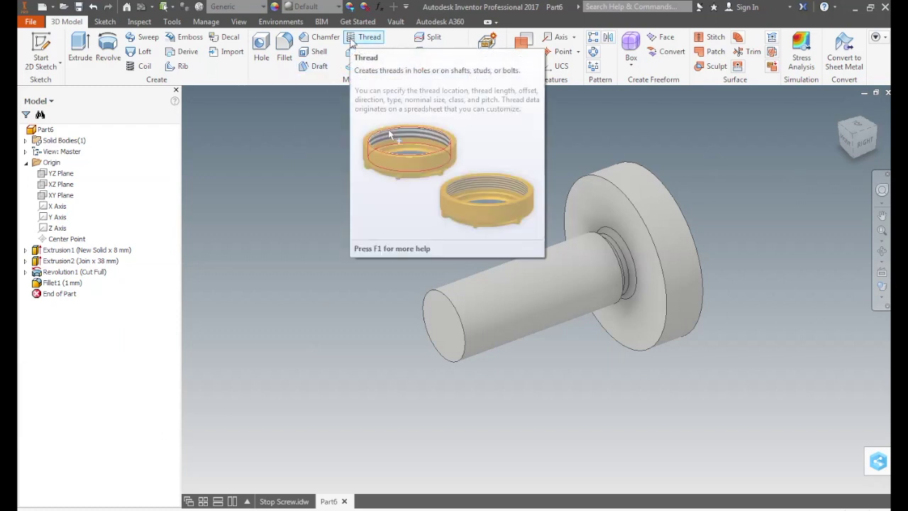
click(351, 42)
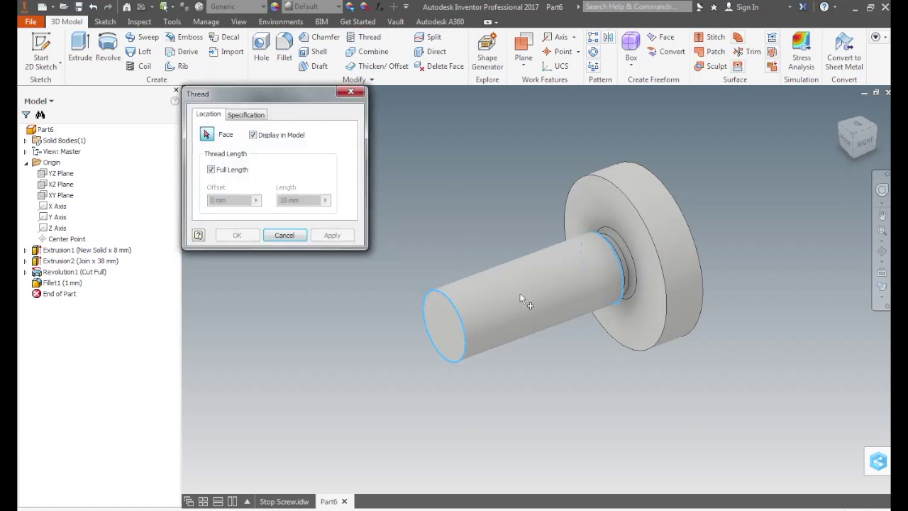
click(505, 281)
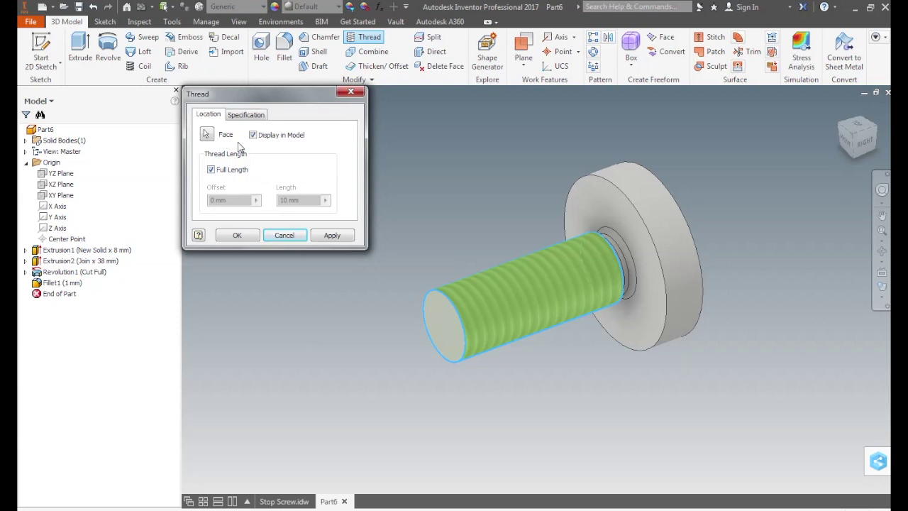
click(253, 116)
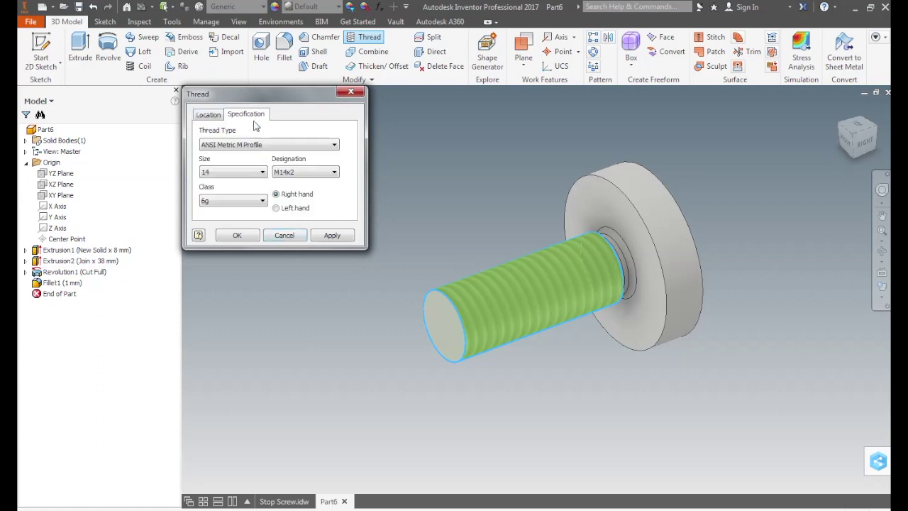
click(333, 172)
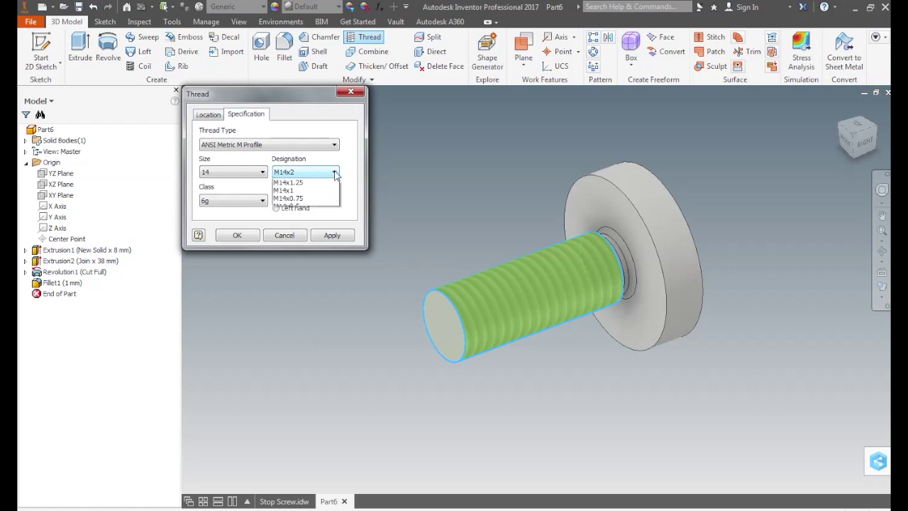
click(318, 206)
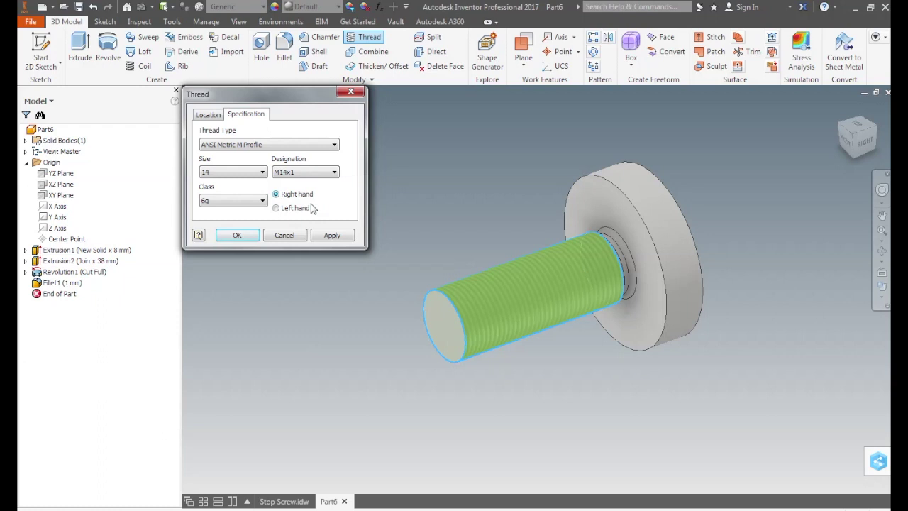
click(332, 236)
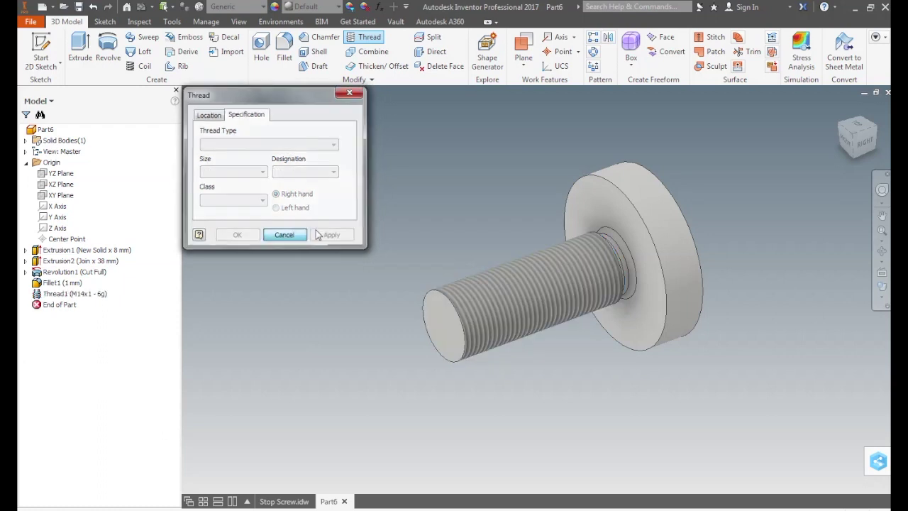
click(283, 235)
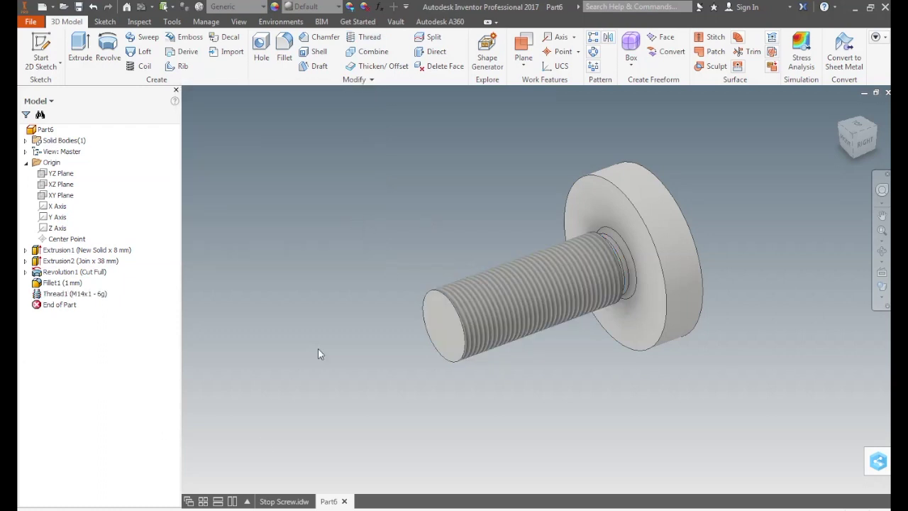
click(280, 502)
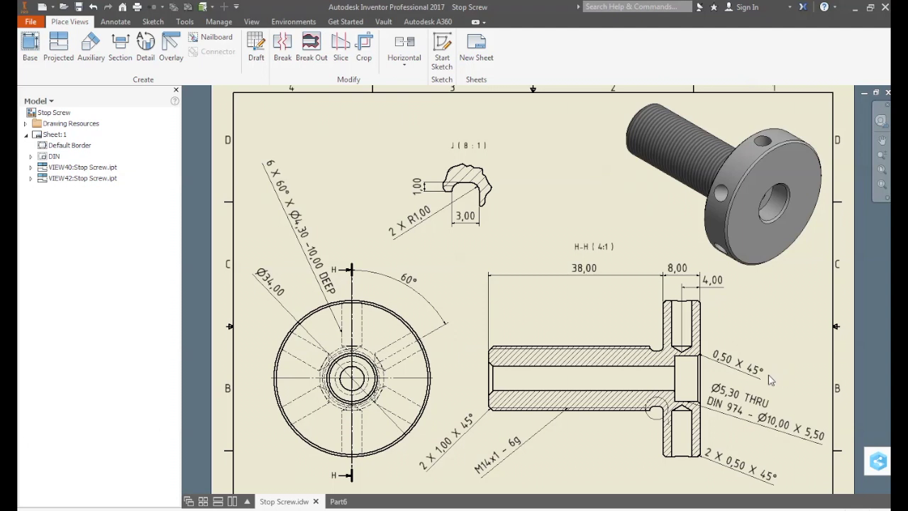
click(339, 501)
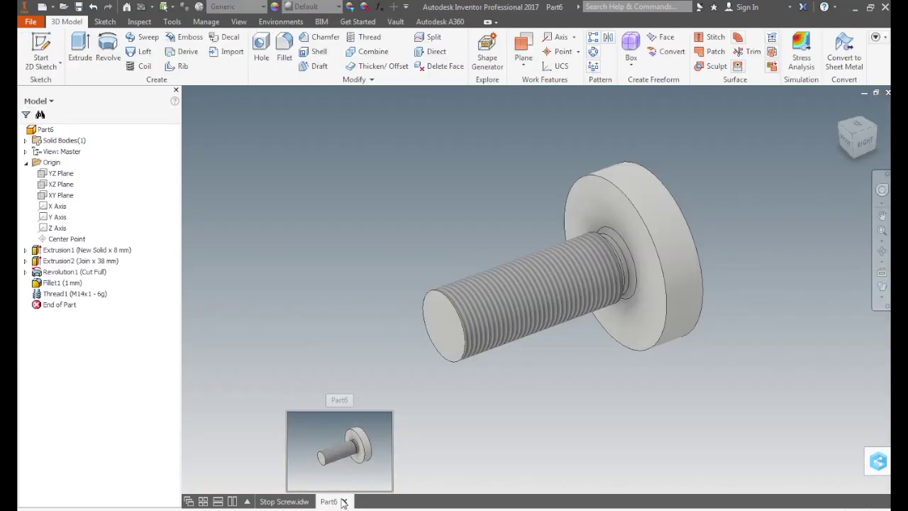
click(881, 251)
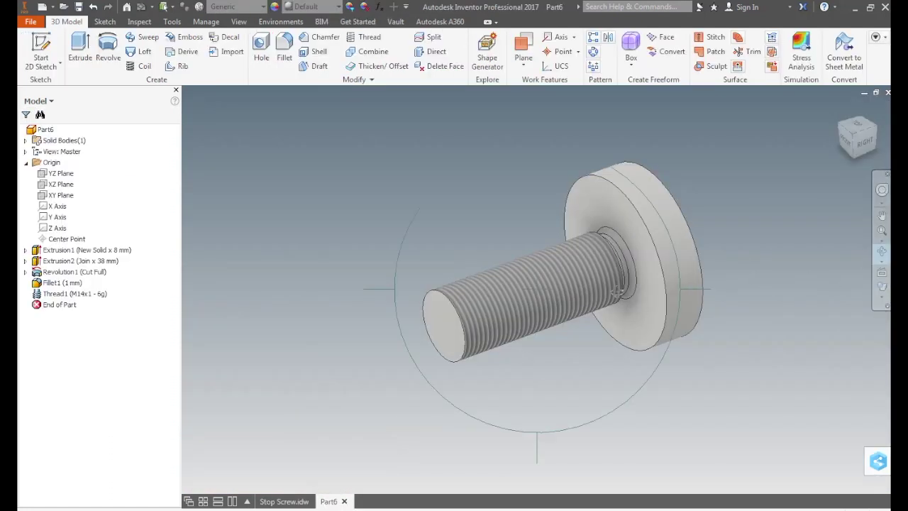
- Turn the view to the flange face, sketch on it, and place a point at the origin
drag(617, 290, 471, 336)
right_click(519, 151)
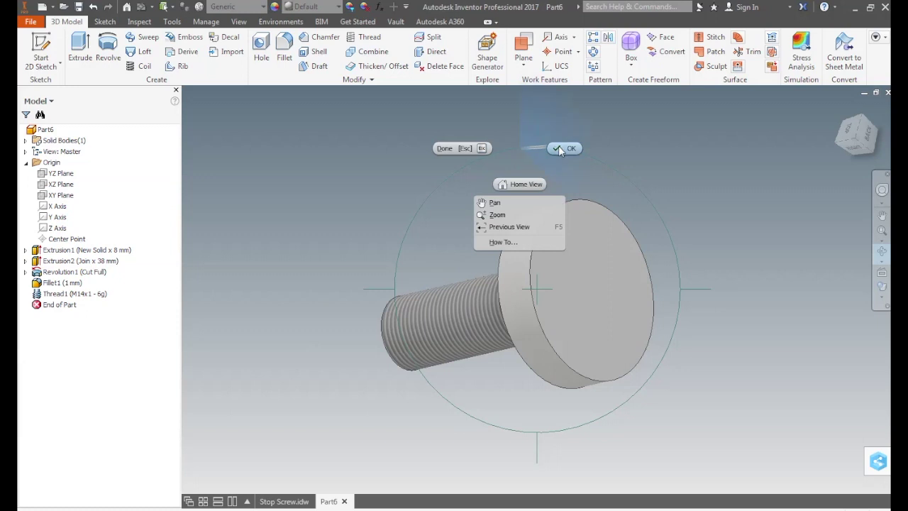
click(464, 146)
click(40, 56)
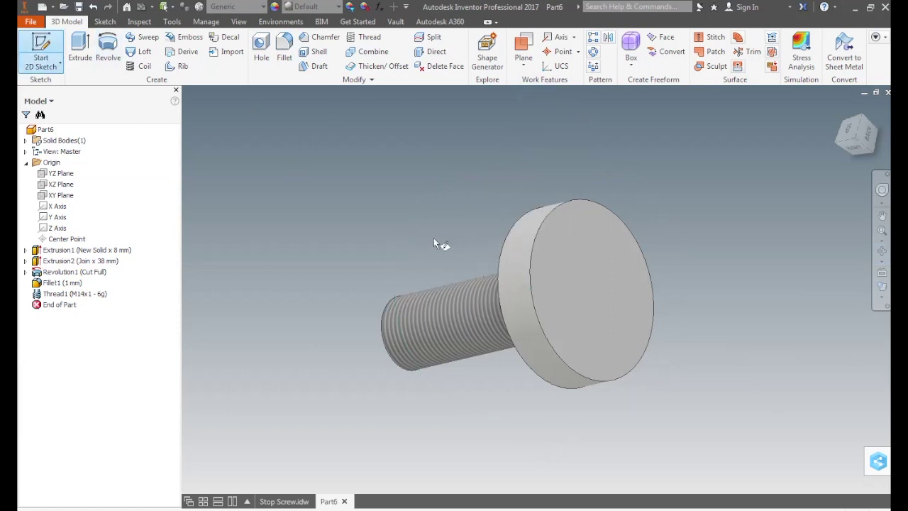
click(583, 287)
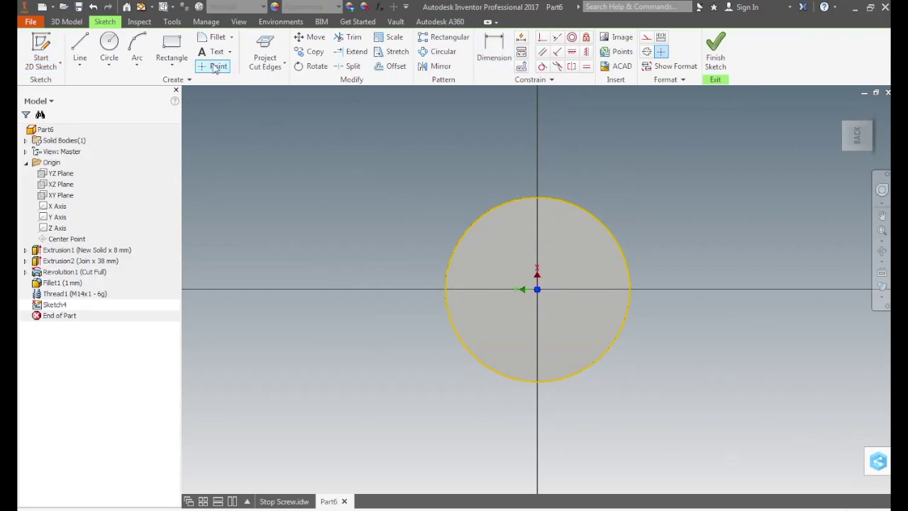
click(215, 66)
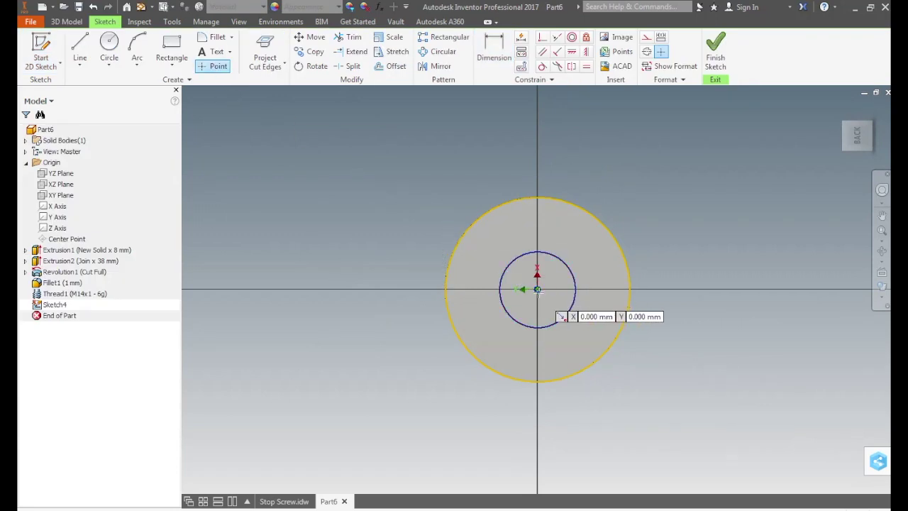
click(537, 290)
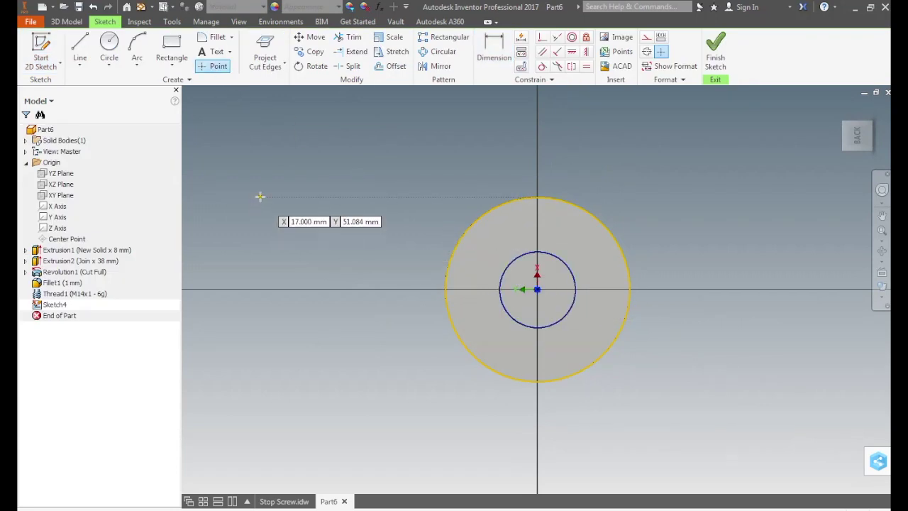
click(67, 21)
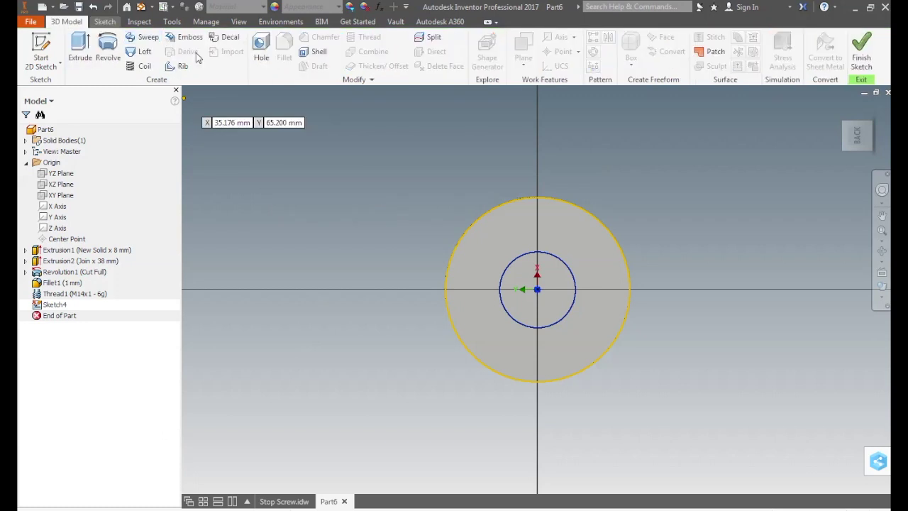
- Start a counterbored clearance hole at the sketch point, viewing the preview in 3D
click(260, 51)
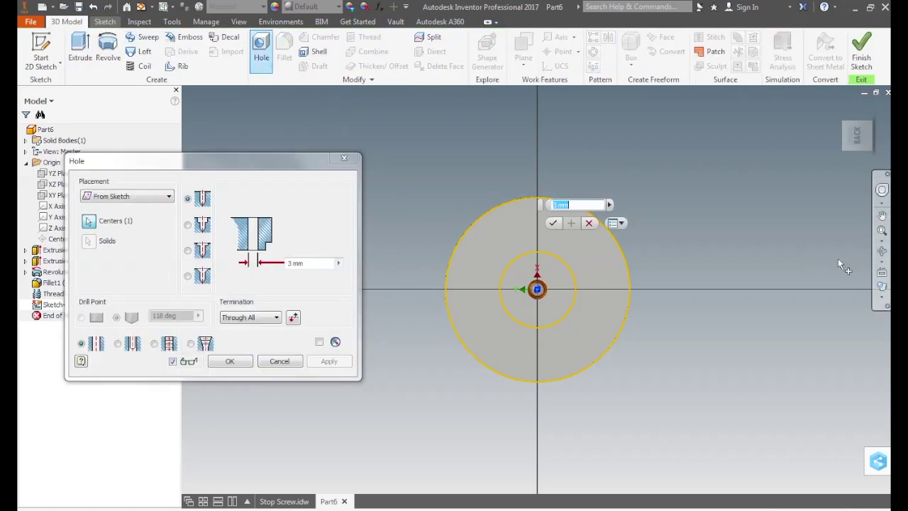
click(882, 252)
drag(603, 298, 681, 300)
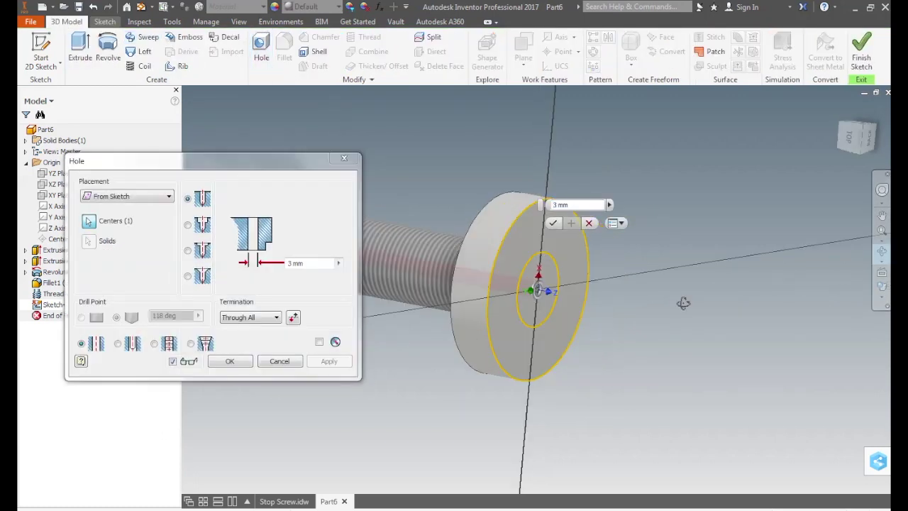
right_click(641, 224)
click(683, 217)
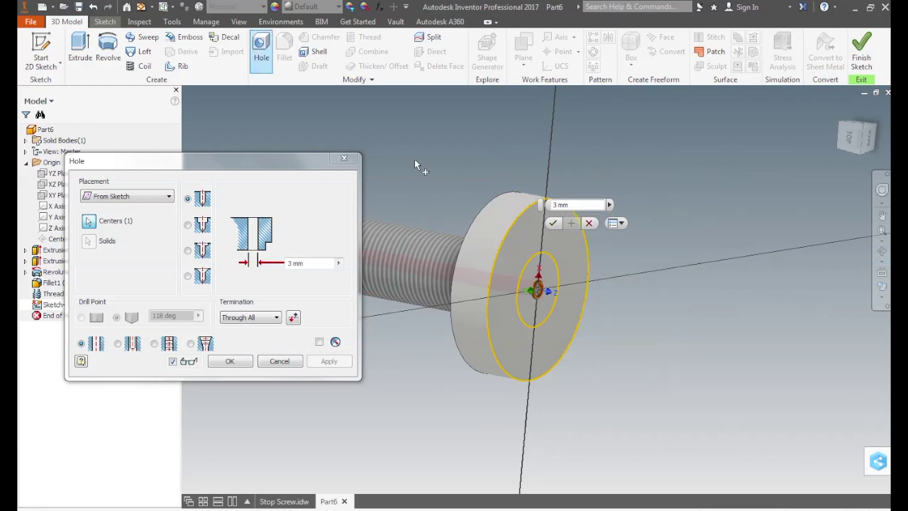
click(119, 344)
click(187, 224)
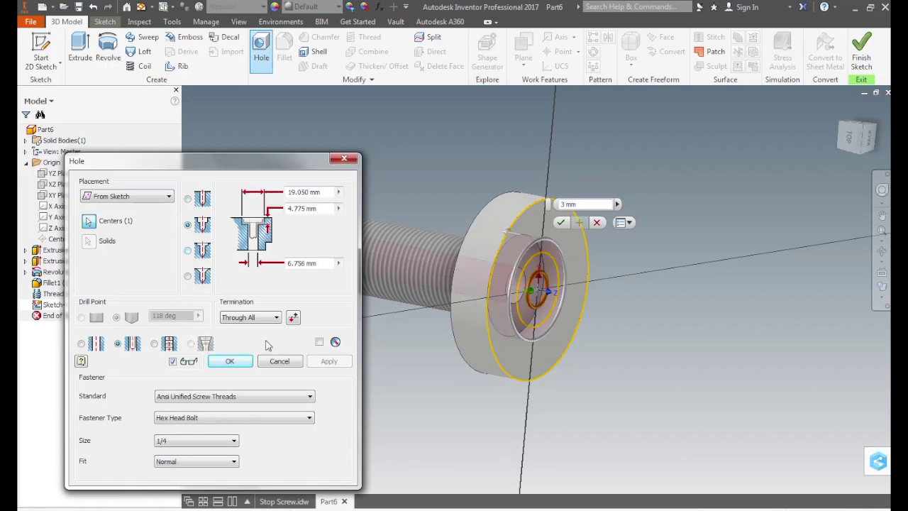
- Set the fastener to DIN, Socket Head Cap Screw DIN EN ISO 4762, size M5
click(308, 401)
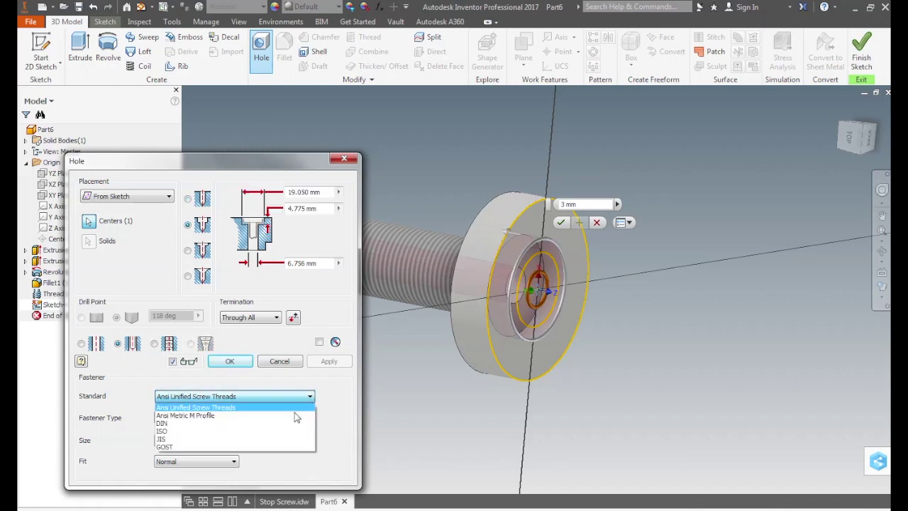
click(291, 424)
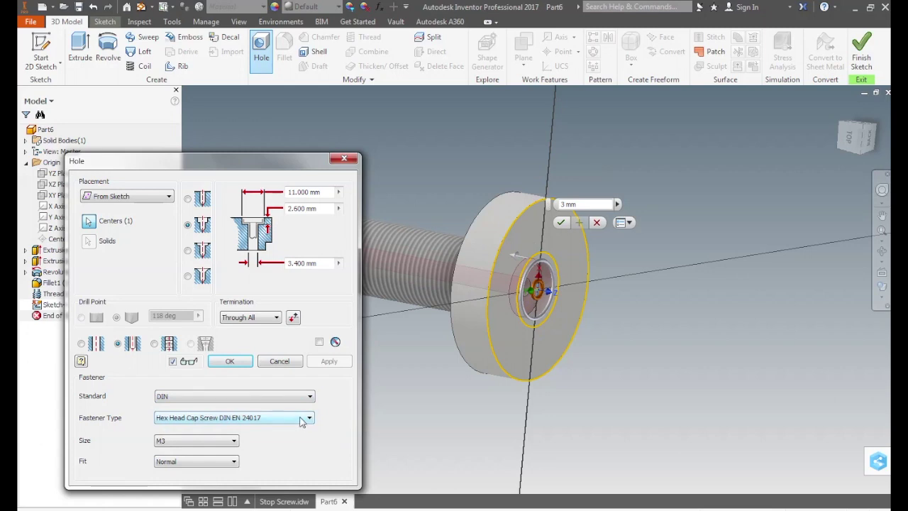
click(306, 417)
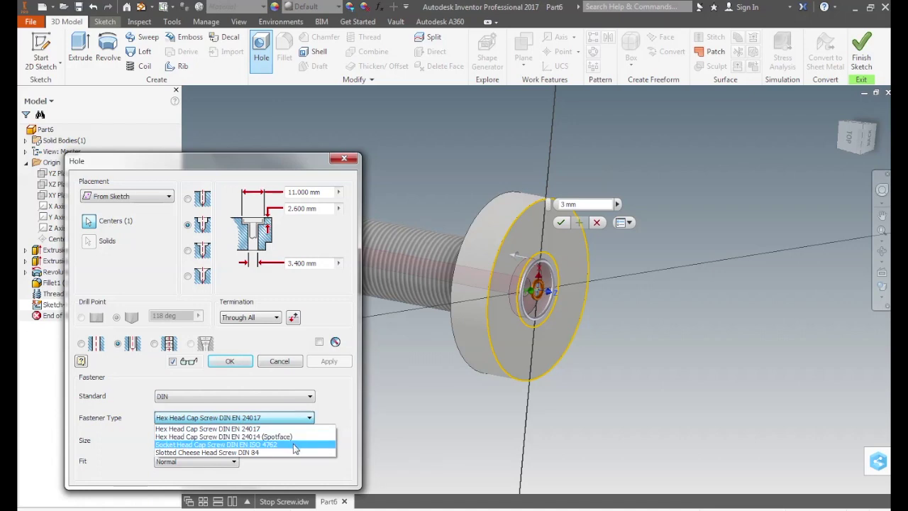
click(294, 444)
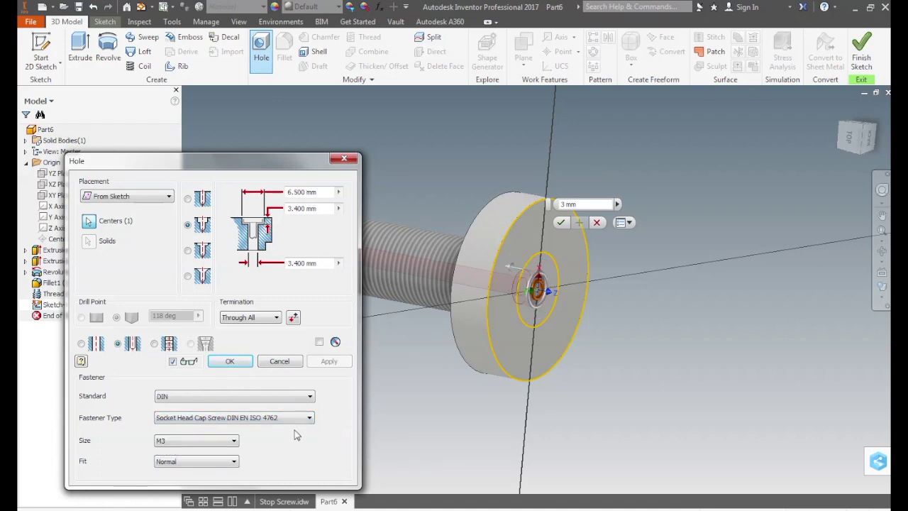
click(233, 440)
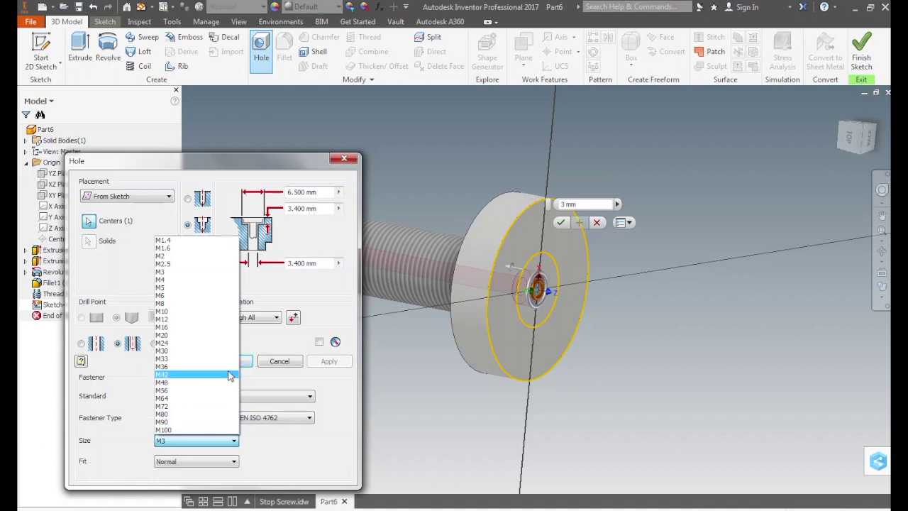
click(215, 288)
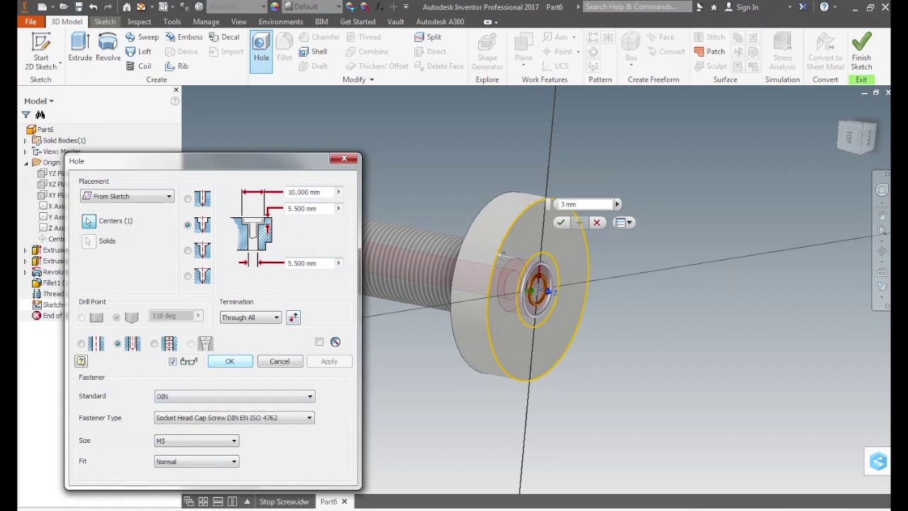
- Check the hole callout on the drawing, then set Close fit and confirm the hole
click(285, 501)
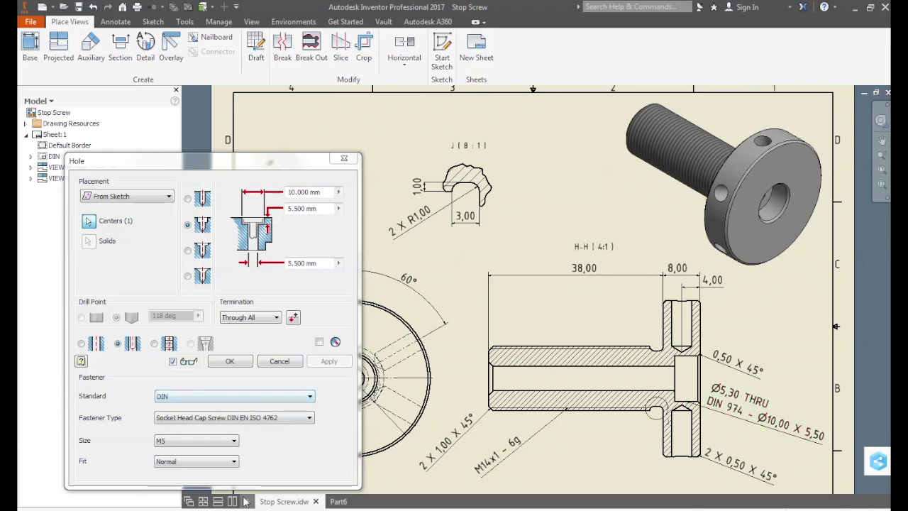
click(335, 502)
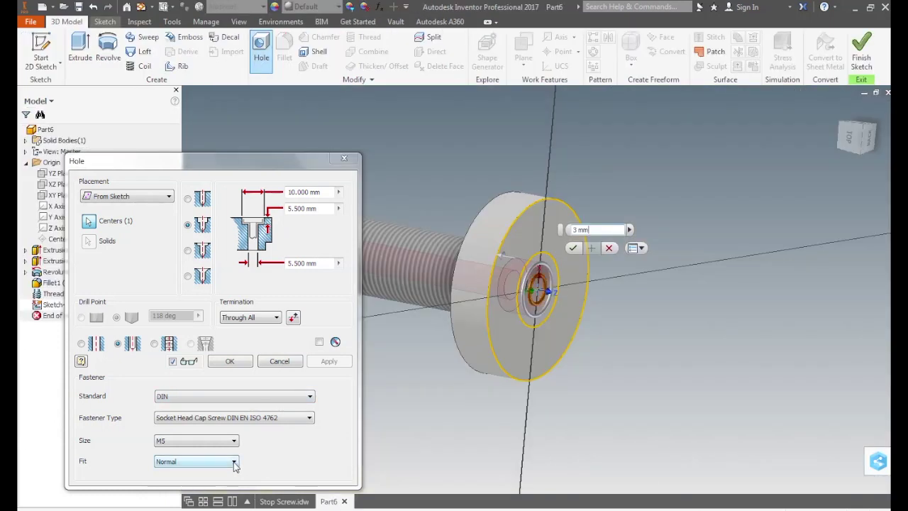
click(233, 462)
click(232, 472)
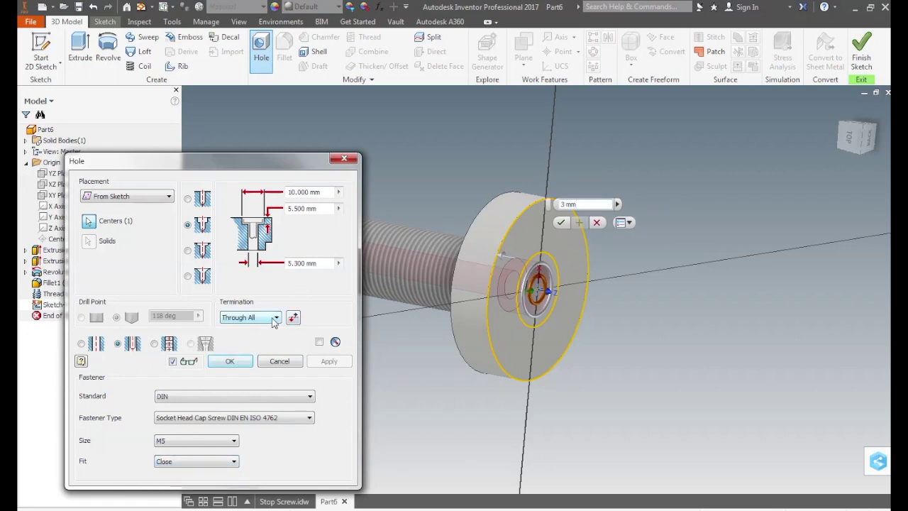
click(237, 362)
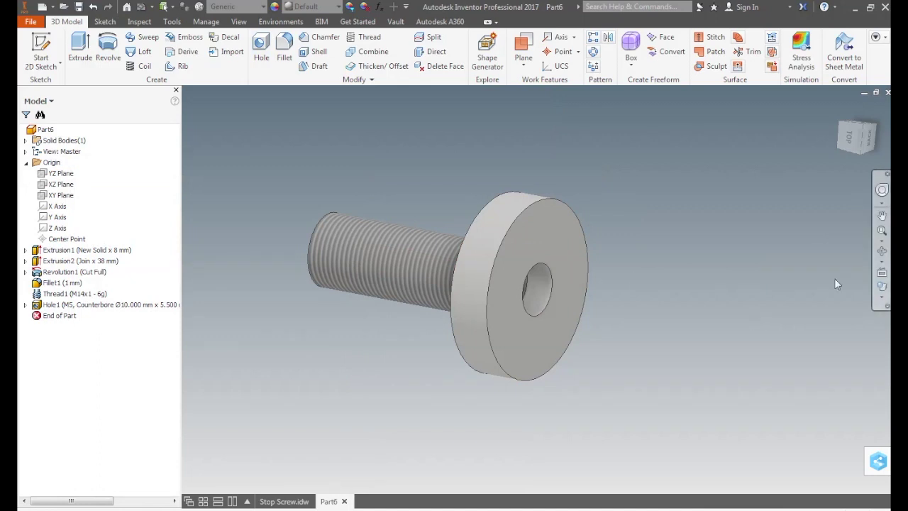
click(880, 252)
drag(634, 305, 496, 323)
scroll(468, 324, down, 3)
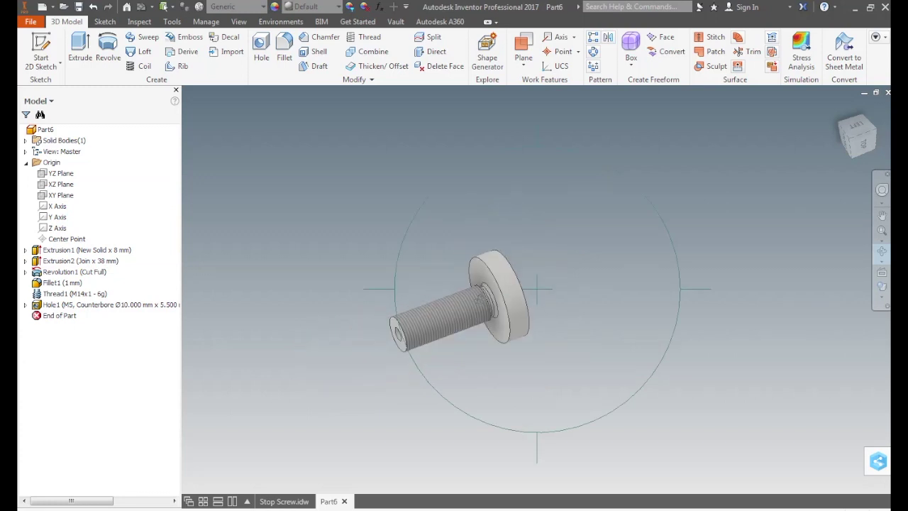
scroll(468, 324, up, 1)
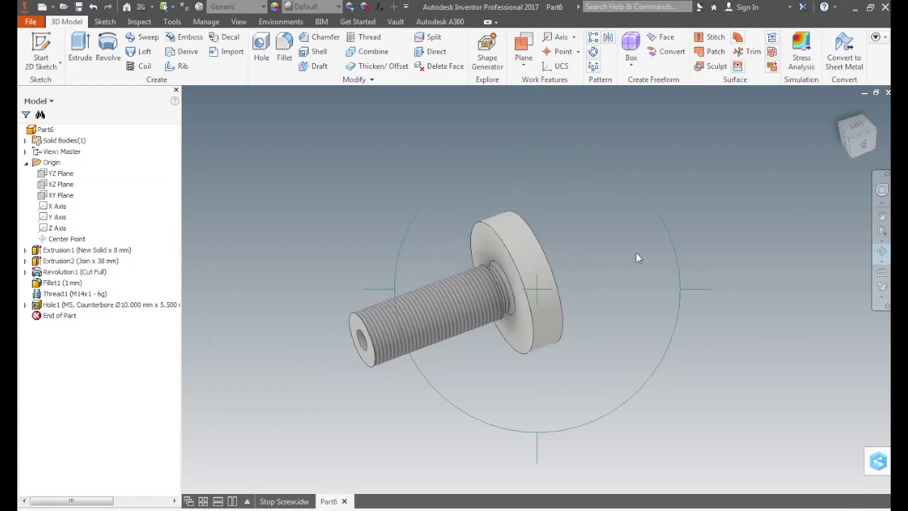
key(Escape)
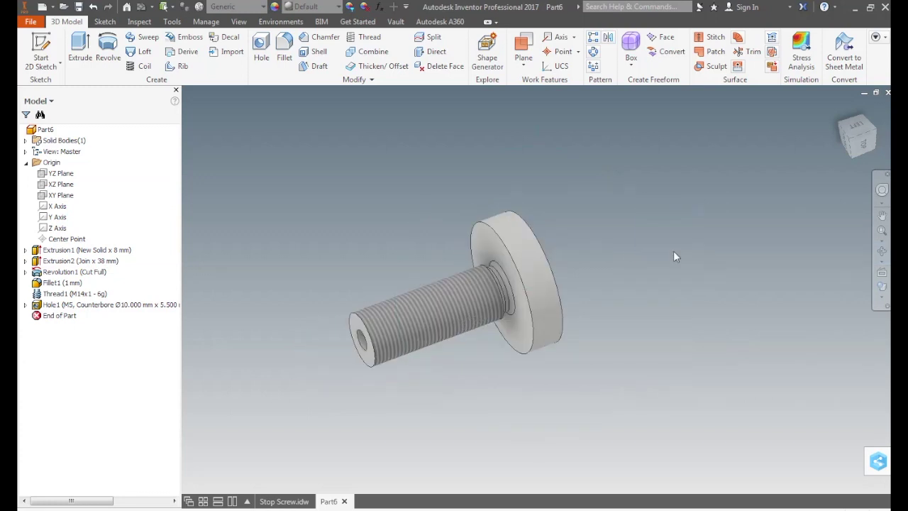
click(297, 500)
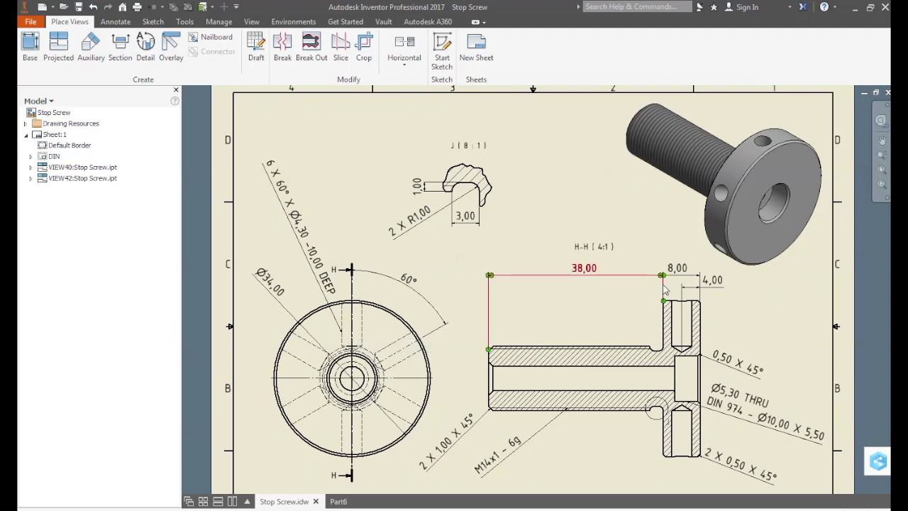
click(338, 501)
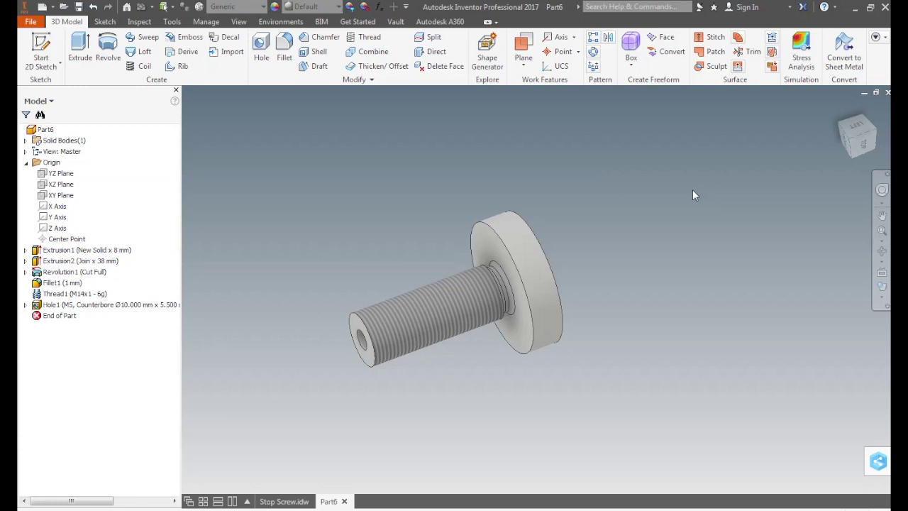
- Create Work Plane1 parallel to the YZ Plane against the flange rim, then orbit to check it
click(525, 47)
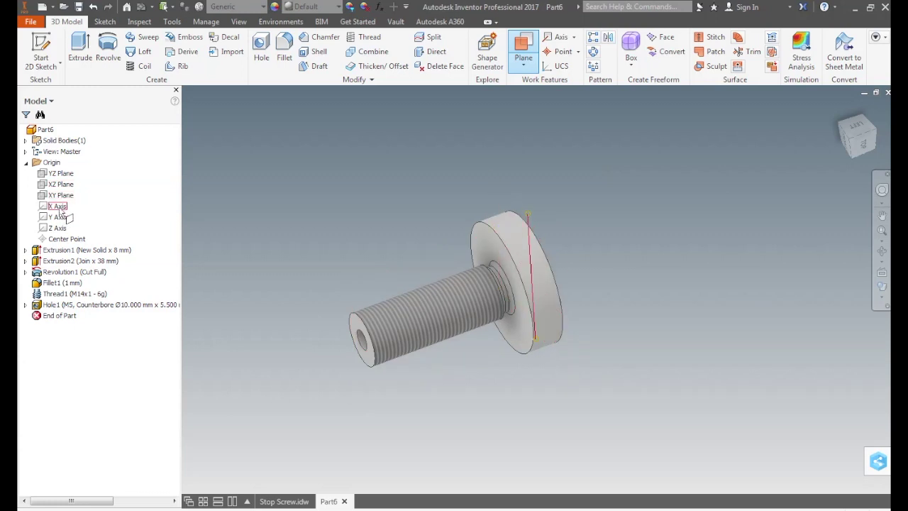
click(62, 174)
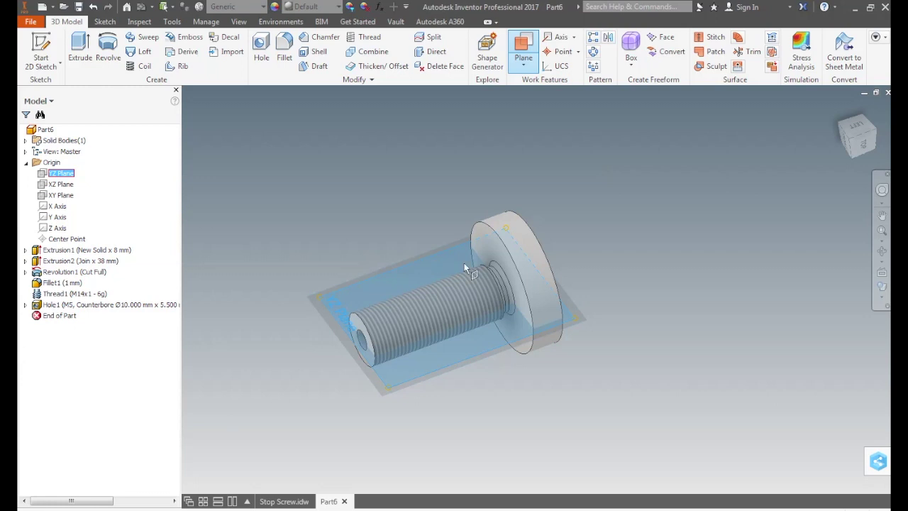
click(523, 231)
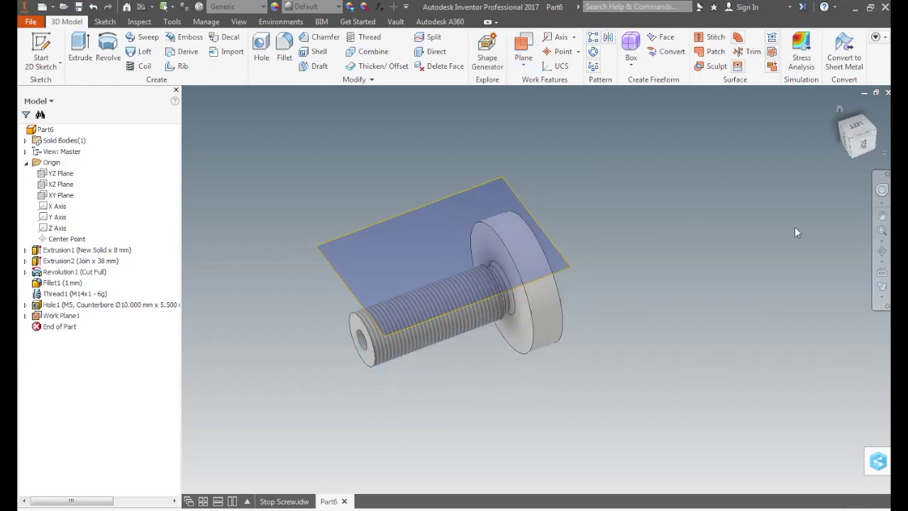
click(882, 252)
drag(597, 334, 589, 300)
right_click(624, 225)
click(663, 222)
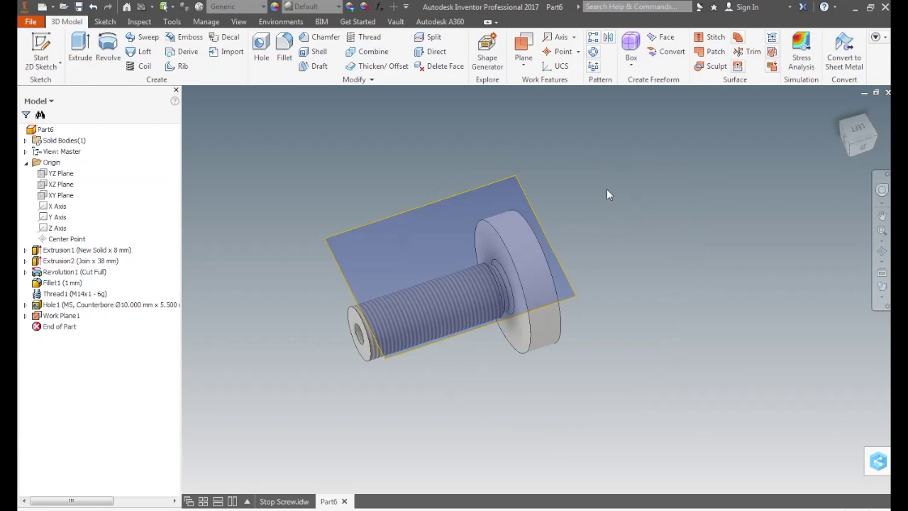
- Sketch on Work Plane1, project the horizontal centre edge, and place a point on it inside the flange
click(41, 51)
click(341, 229)
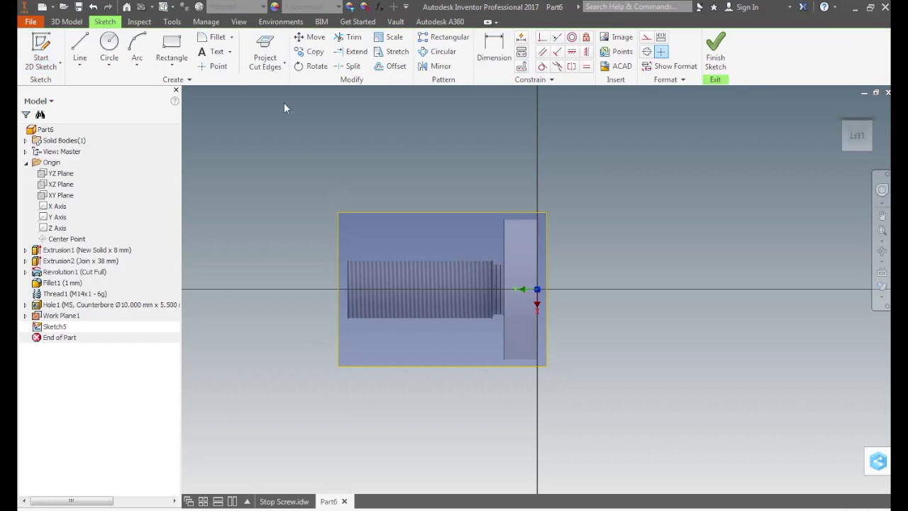
click(264, 51)
scroll(531, 303, up, 5)
click(474, 269)
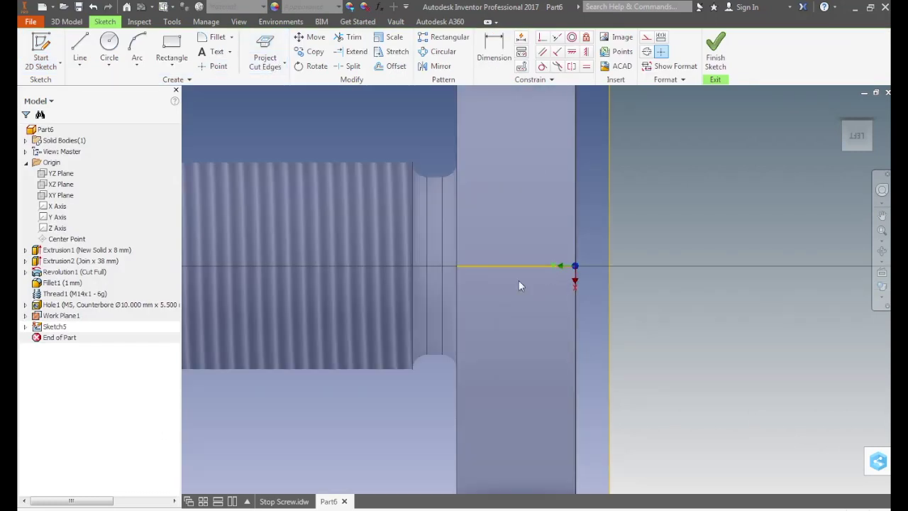
scroll(515, 278, down, 2)
click(216, 67)
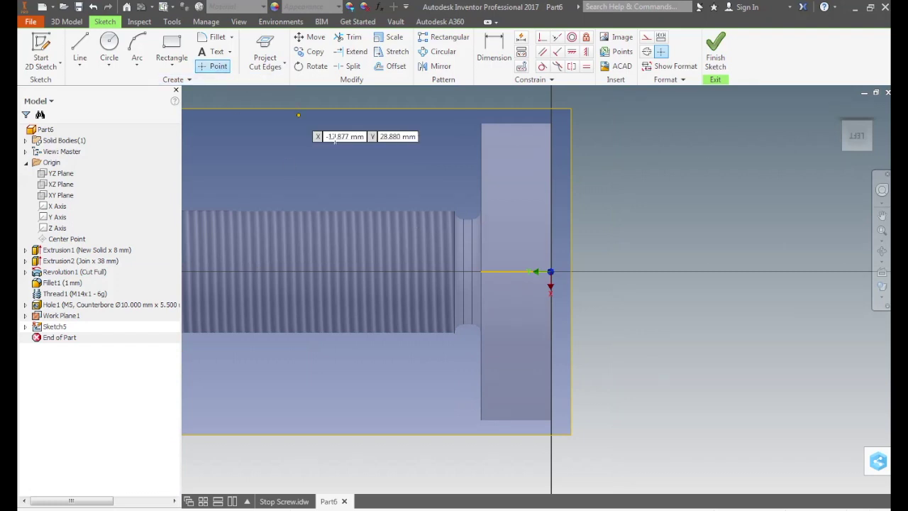
click(515, 271)
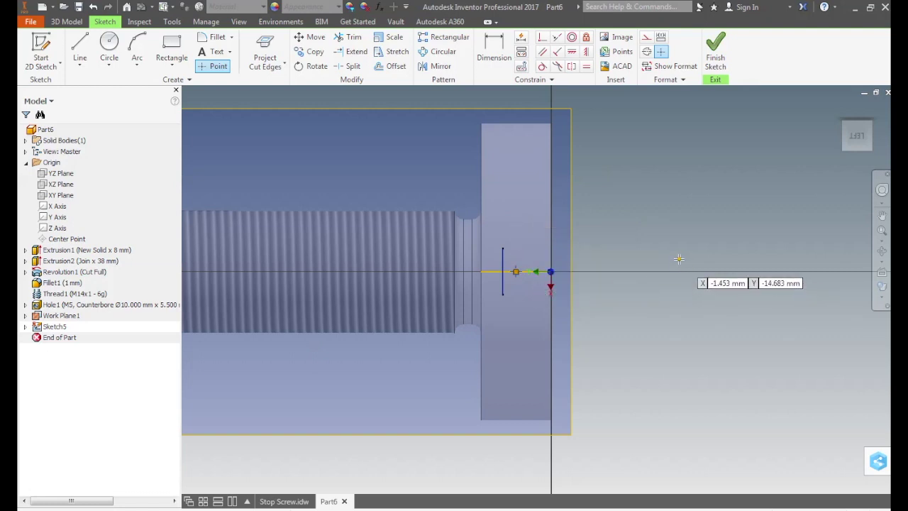
key(h)
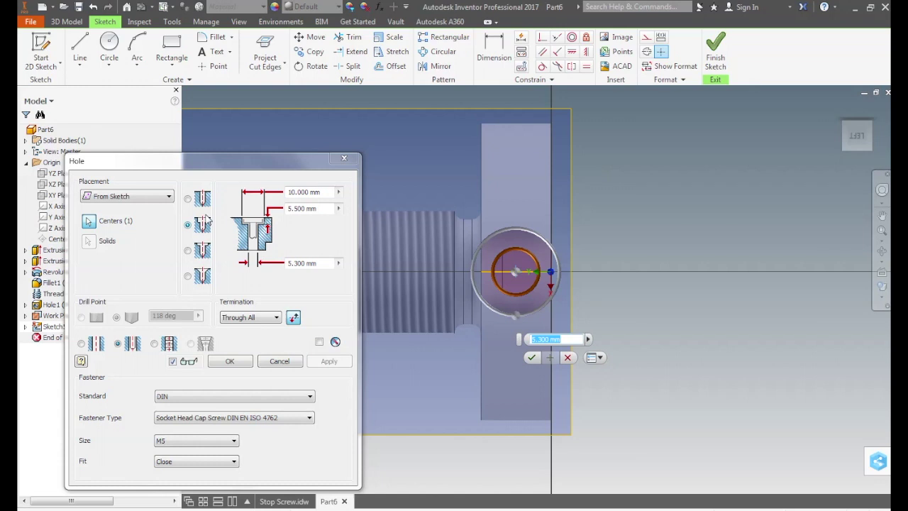
- Make a simple drilled hole of 4.3 mm diameter ending at a 10 mm distance
click(190, 199)
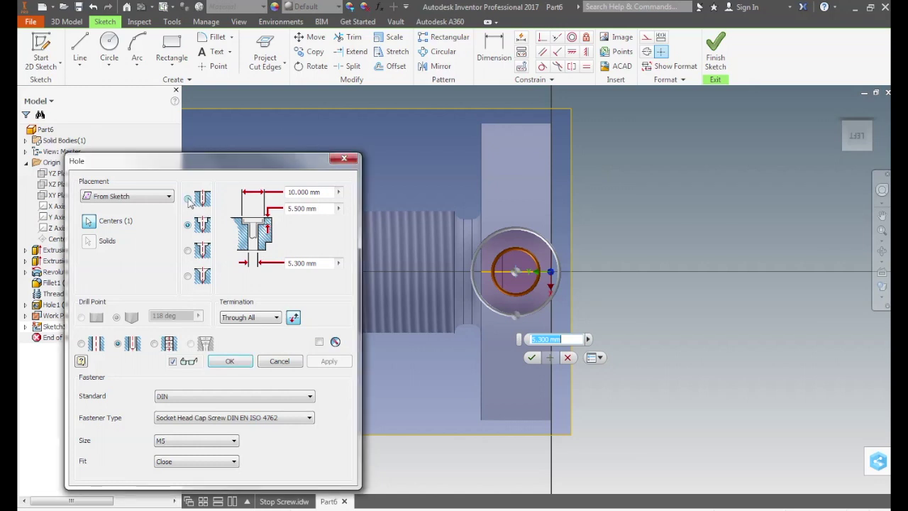
click(82, 344)
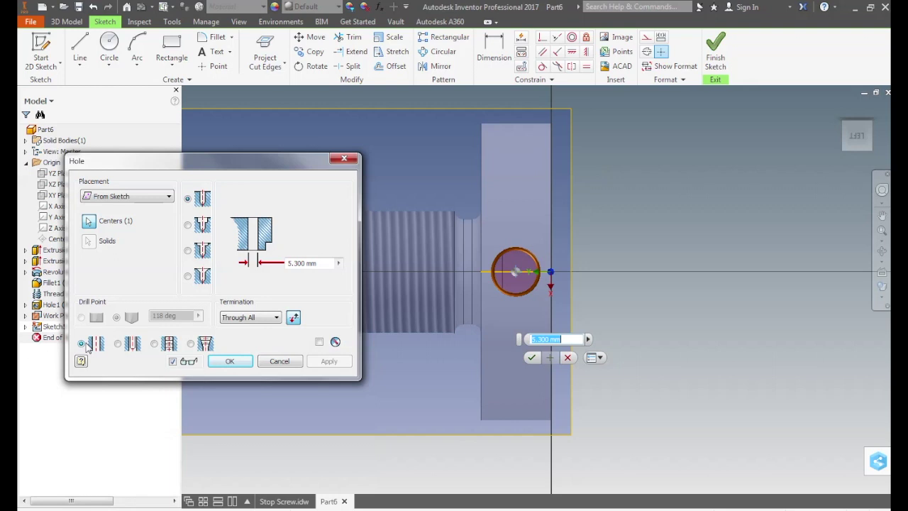
click(329, 264)
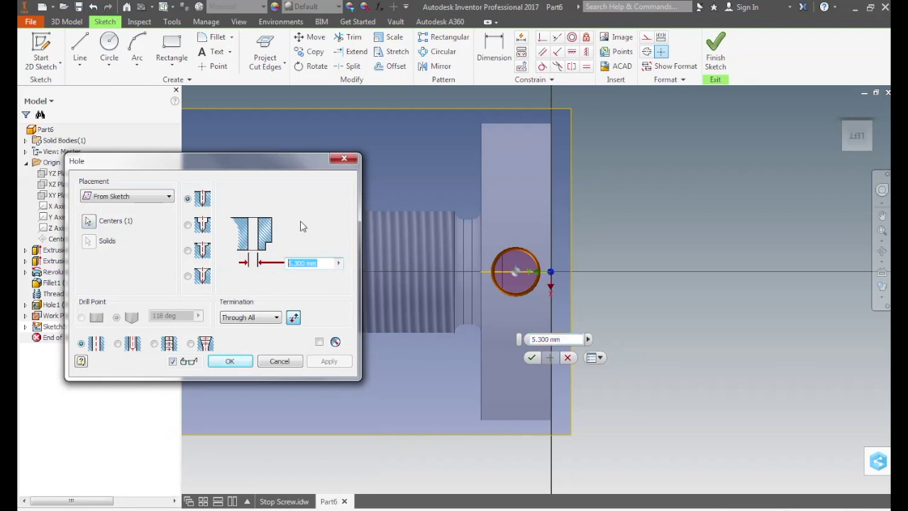
text(4.3)
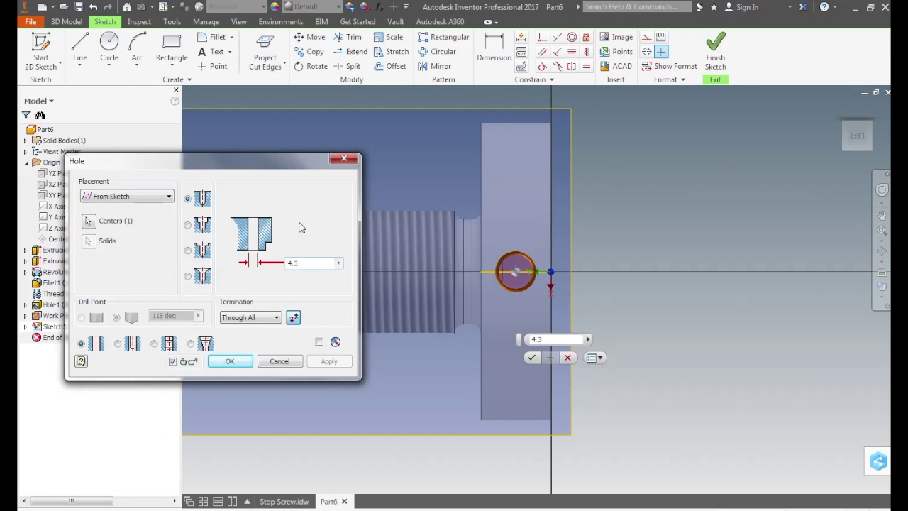
click(277, 320)
click(248, 328)
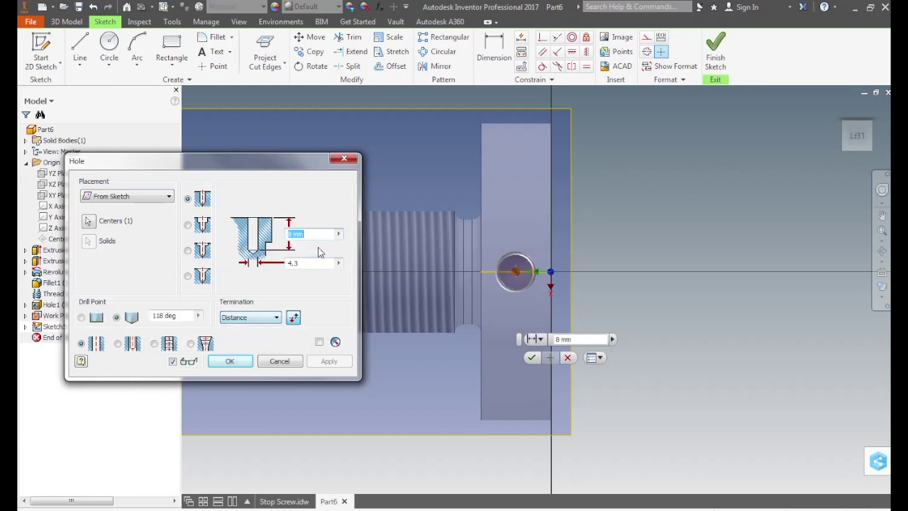
click(316, 235)
text(10)
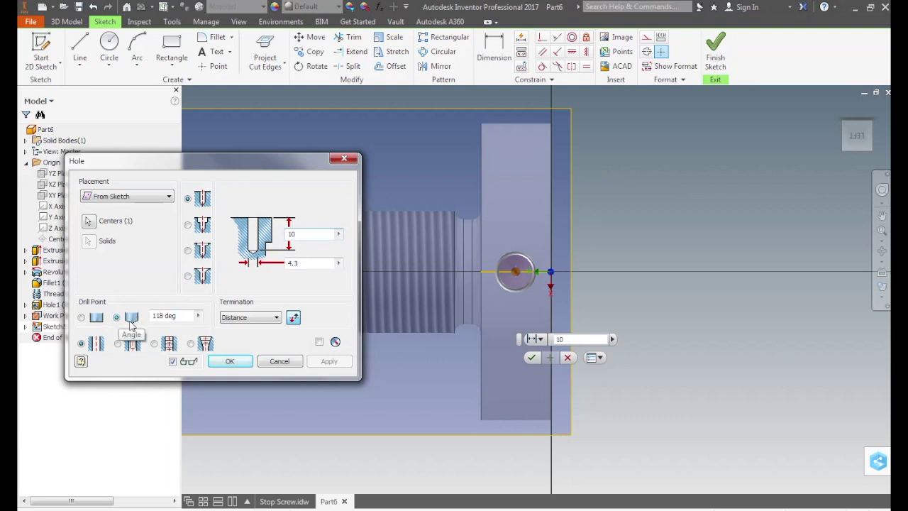
click(234, 363)
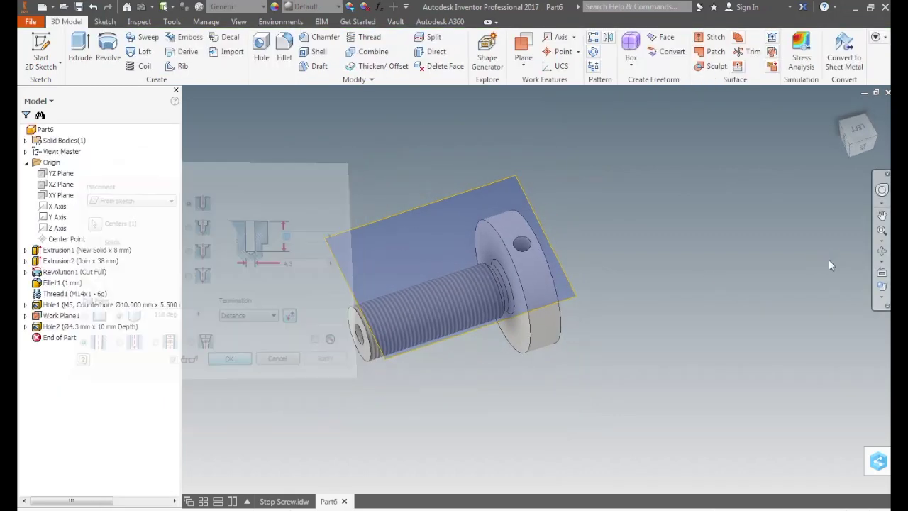
- Inspect the part from the front in wireframe, then return to shaded-with-edges home view
click(844, 145)
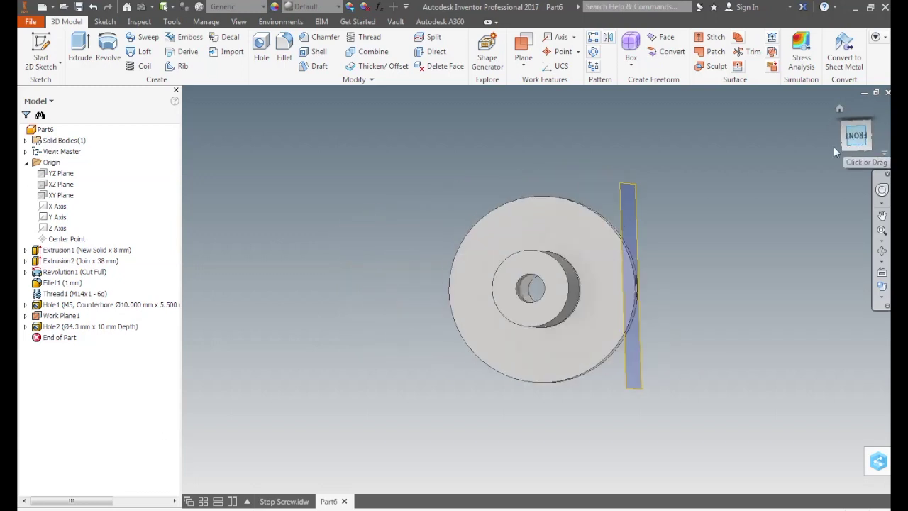
click(881, 298)
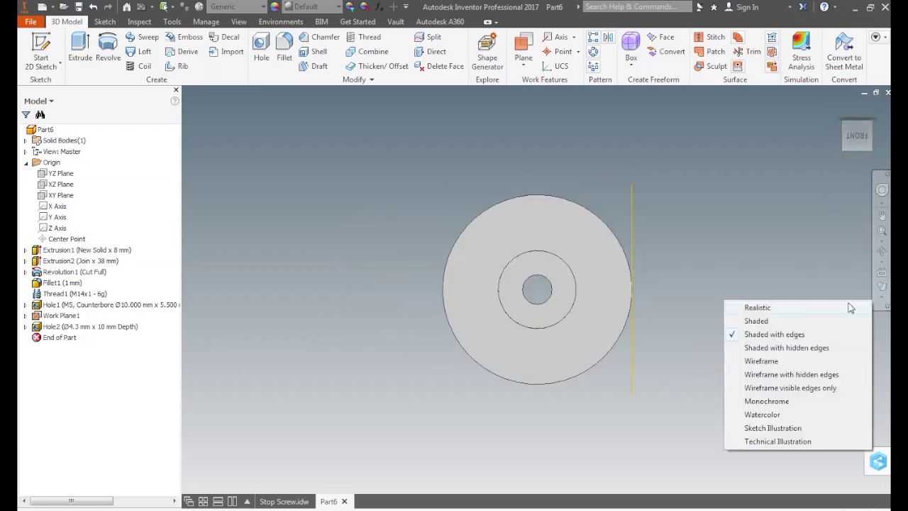
click(773, 360)
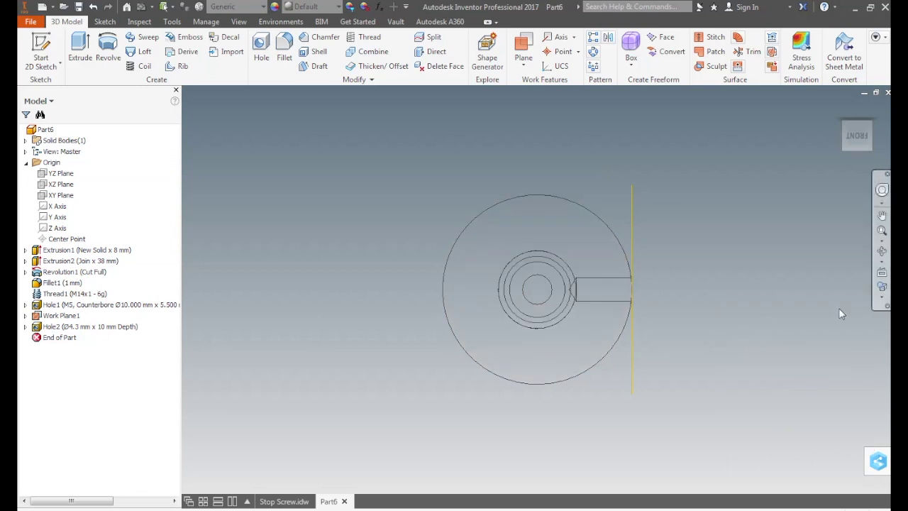
click(878, 299)
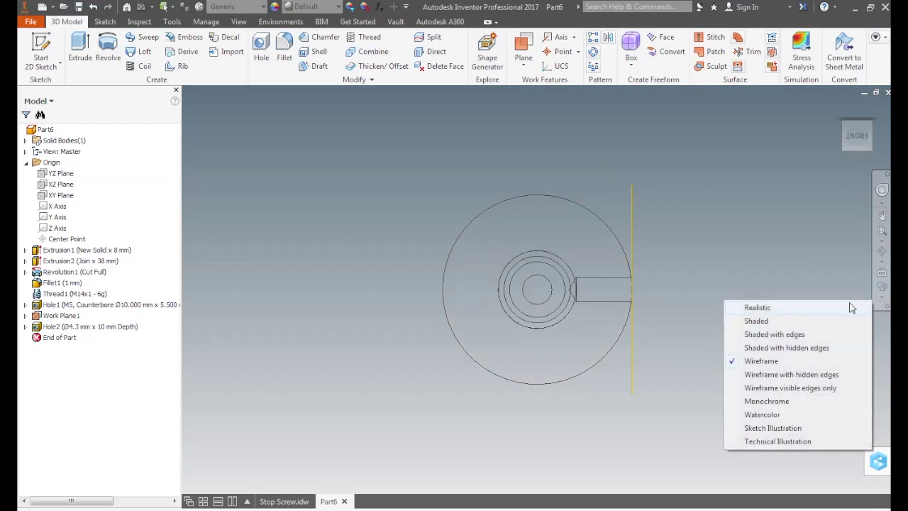
click(798, 335)
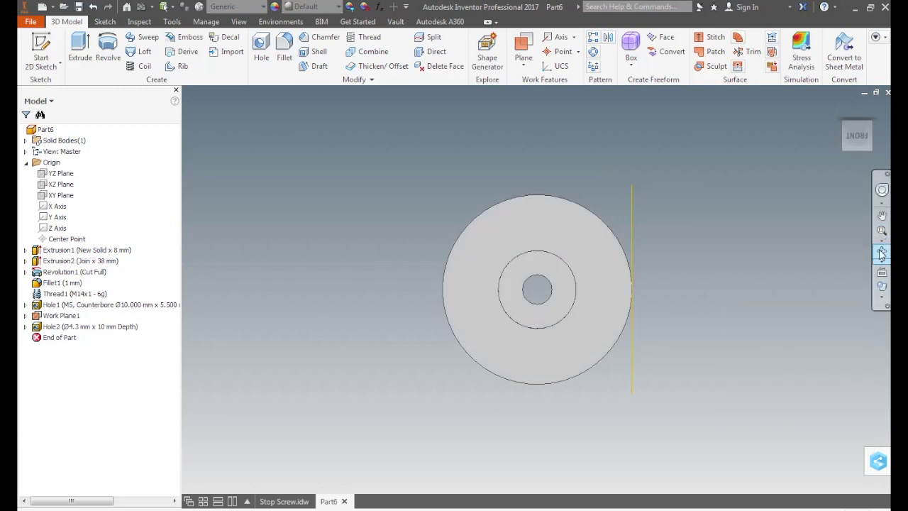
click(882, 251)
key(F6)
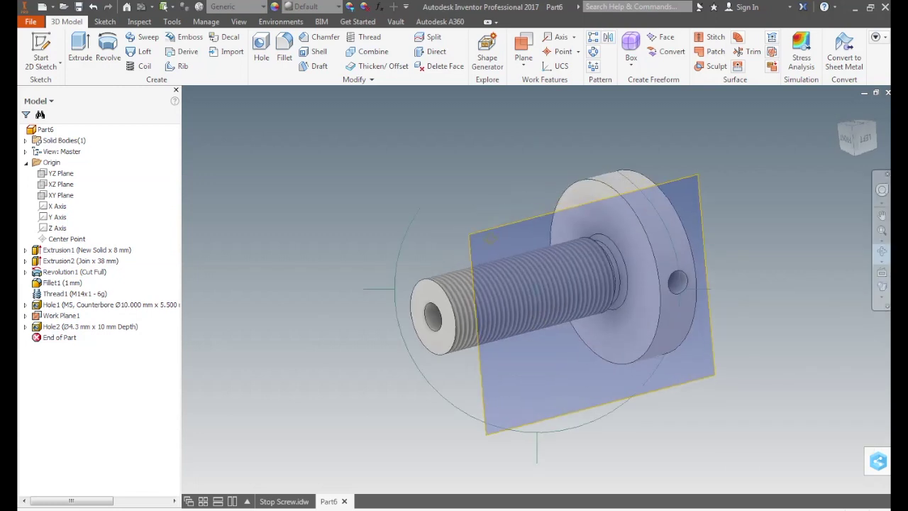
right_click(483, 212)
click(524, 176)
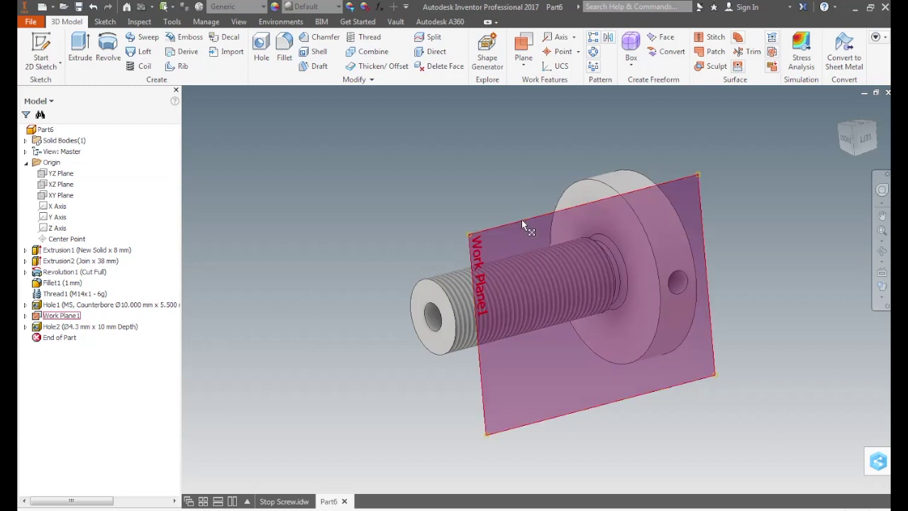
- Hide Work Plane1 using its right-click visibility option
right_click(522, 221)
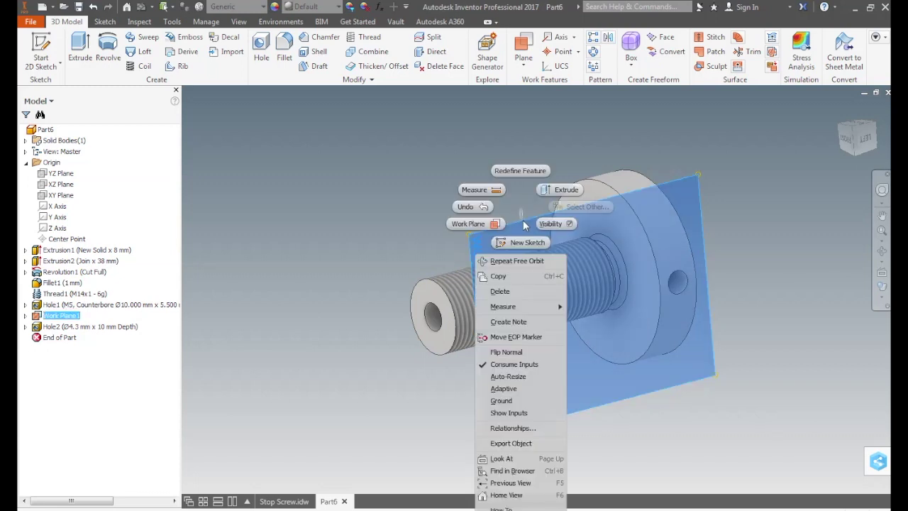
click(550, 224)
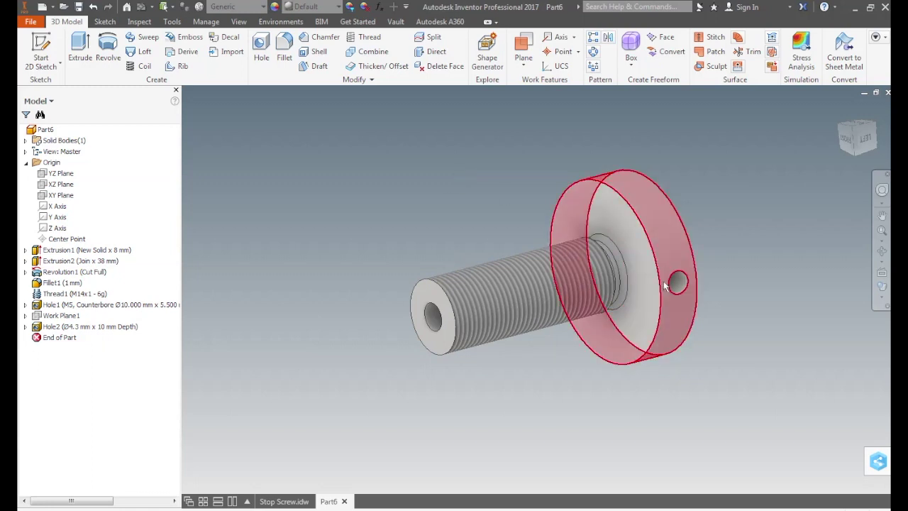
click(592, 51)
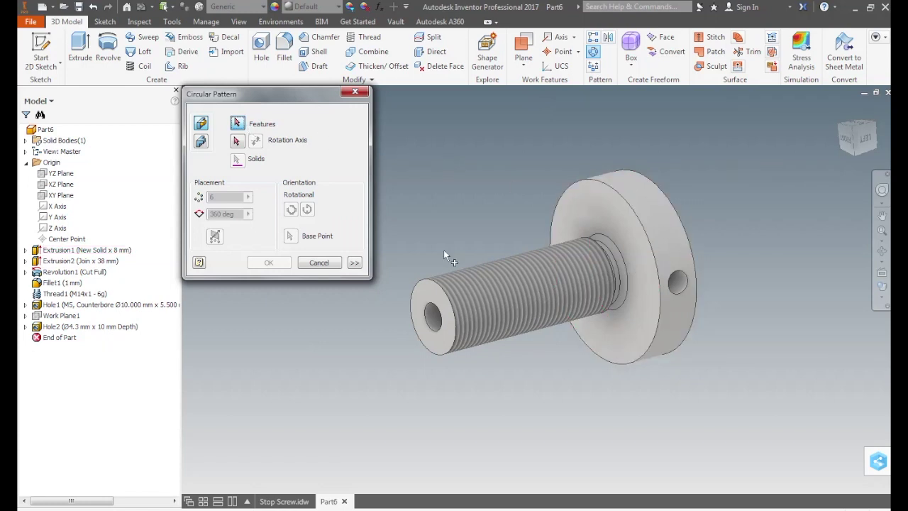
- Pattern Hole2 six times around the Z Axis
click(58, 326)
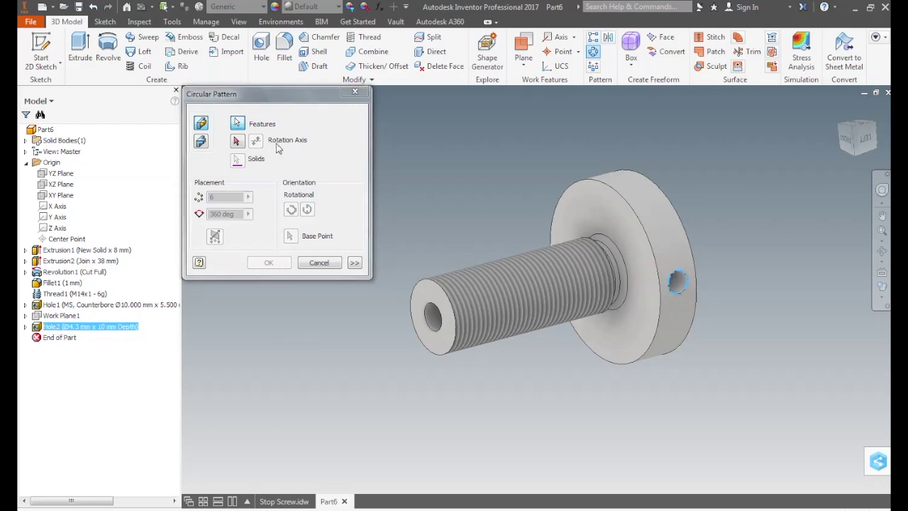
click(237, 141)
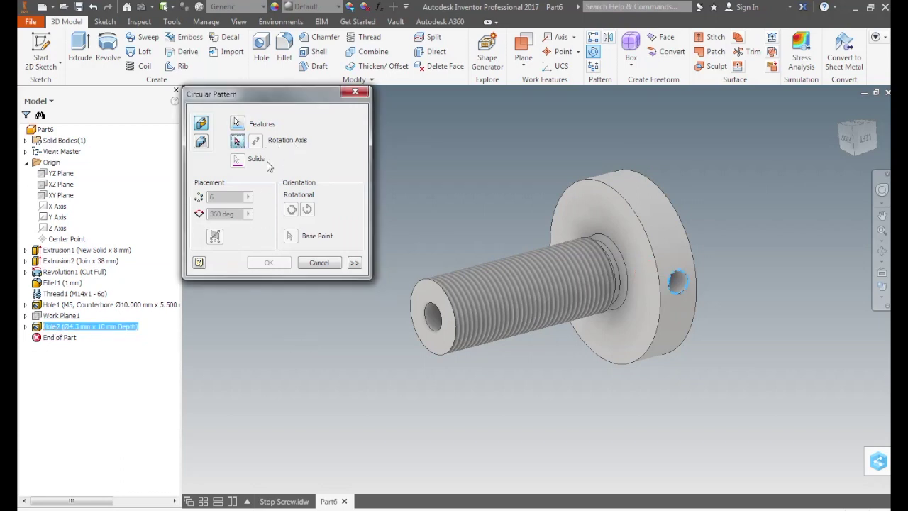
click(61, 228)
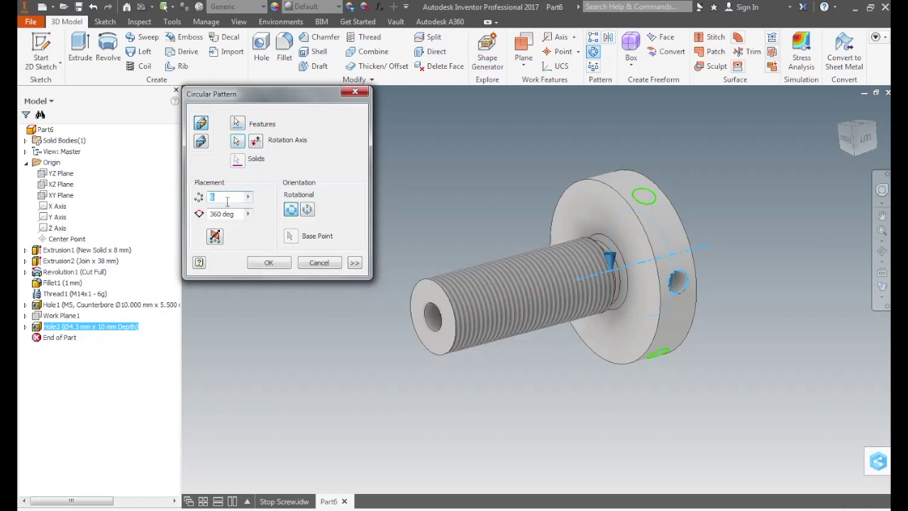
text(6)
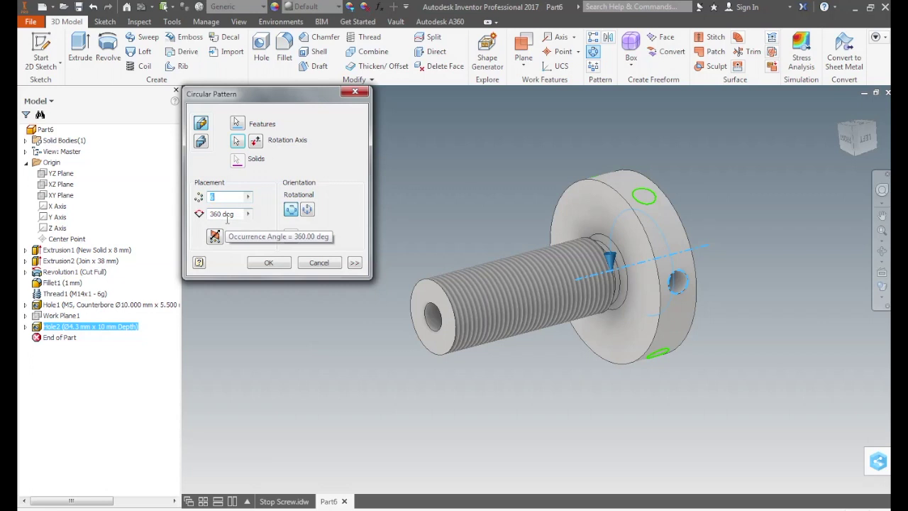
click(266, 262)
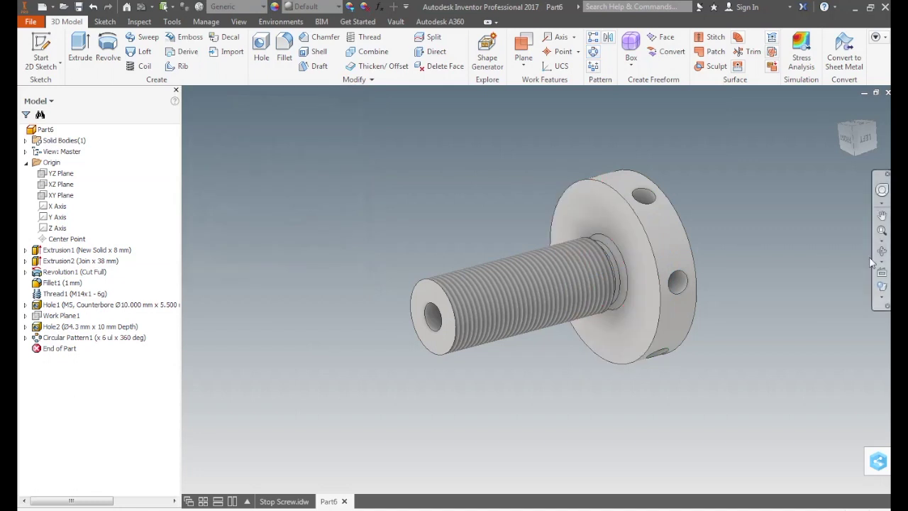
click(881, 251)
drag(446, 418, 631, 269)
right_click(522, 205)
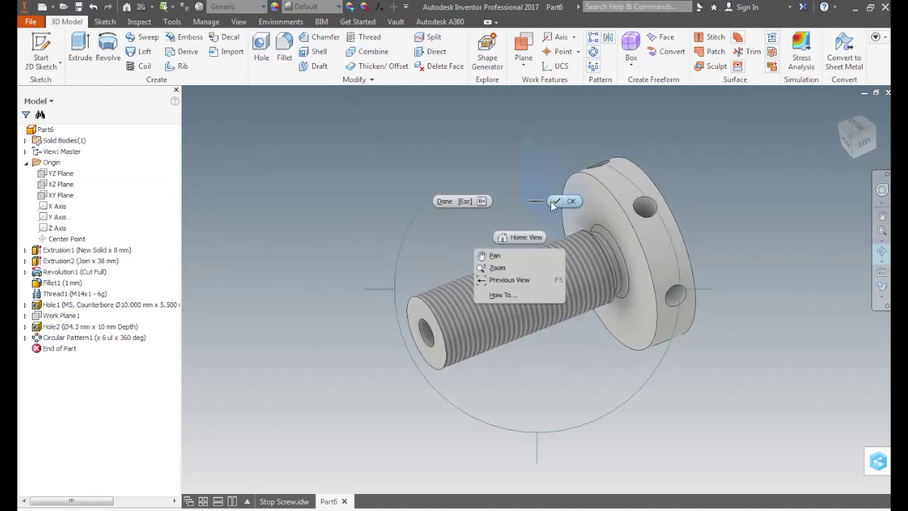
click(556, 201)
click(283, 500)
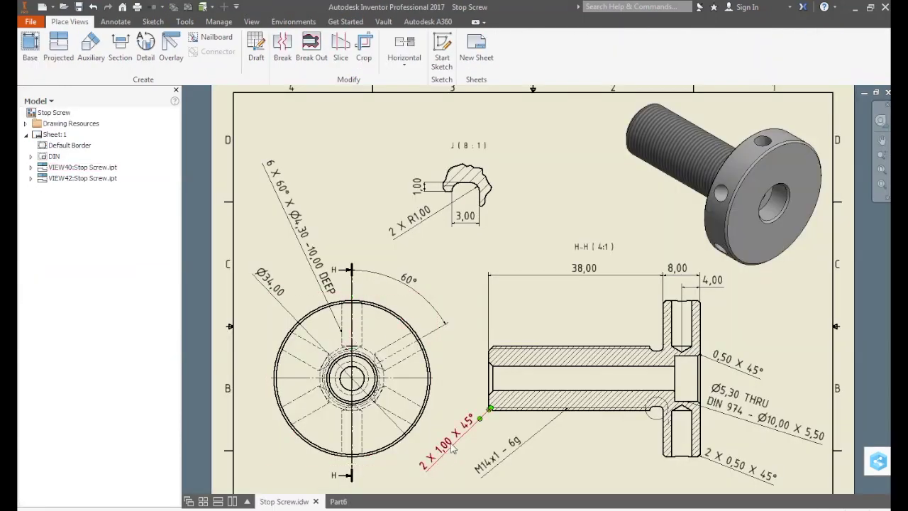
click(338, 501)
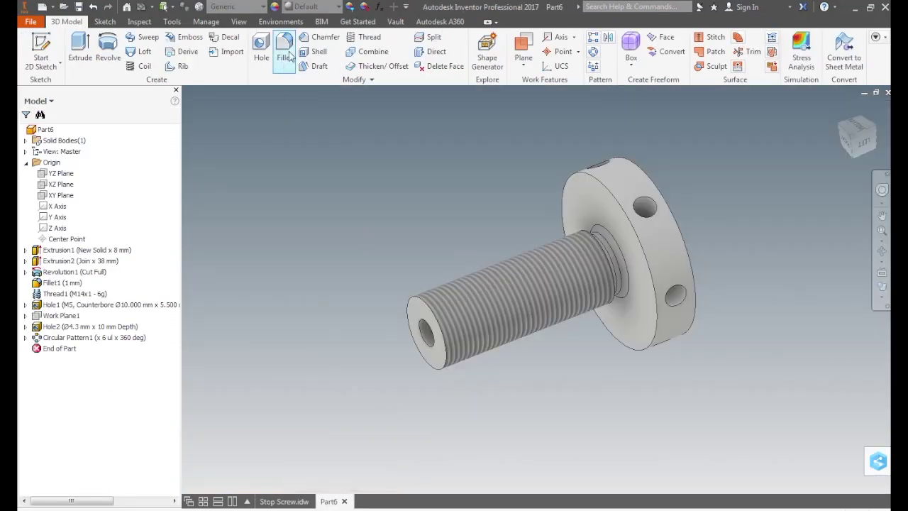
click(325, 36)
- Chamfer the threaded end's outer edge by 1 mm, then glance at the Stop Screw drawing
drag(333, 133, 271, 133)
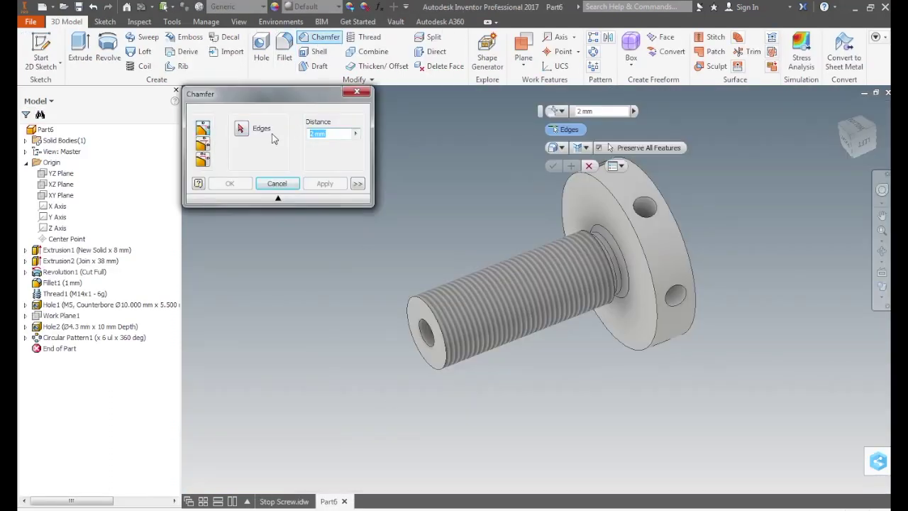
text(1)
click(413, 315)
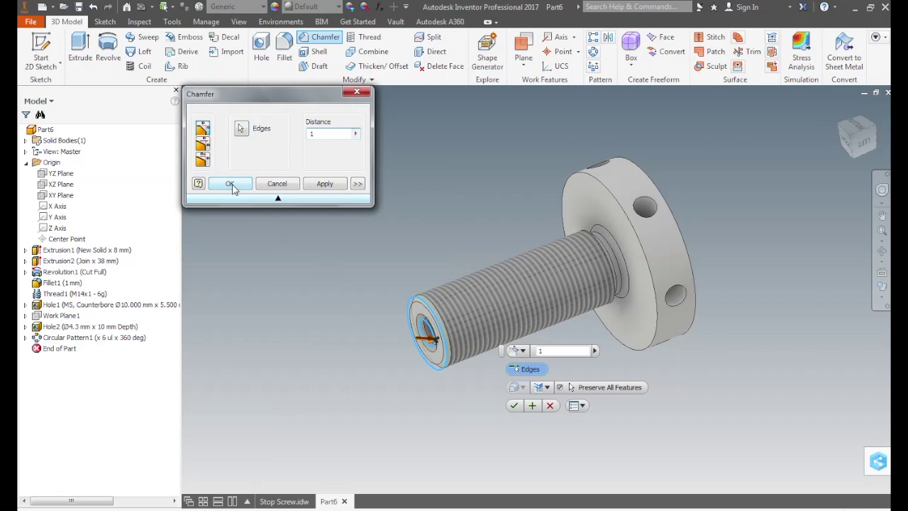
click(229, 183)
click(283, 500)
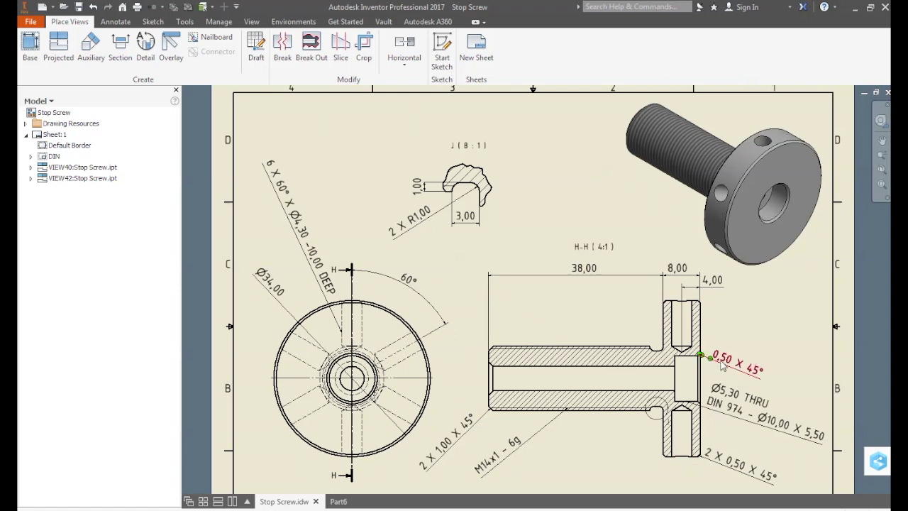
click(338, 500)
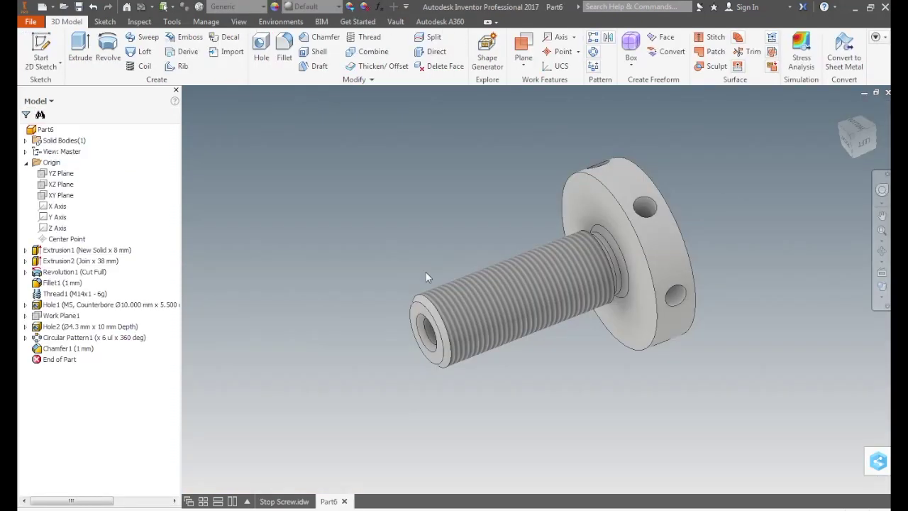
- Chamfer the front and back flange rim edges and the bore edge by 0.5 mm
click(323, 37)
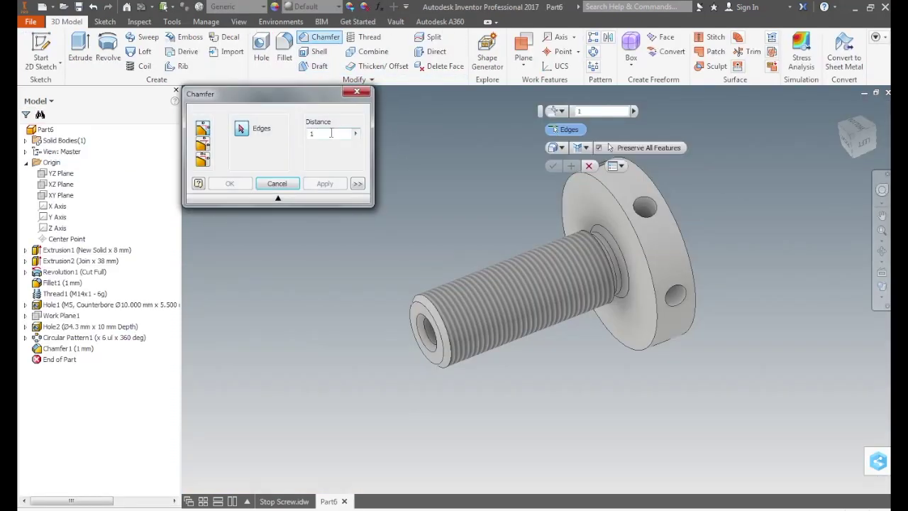
text(.5)
click(653, 305)
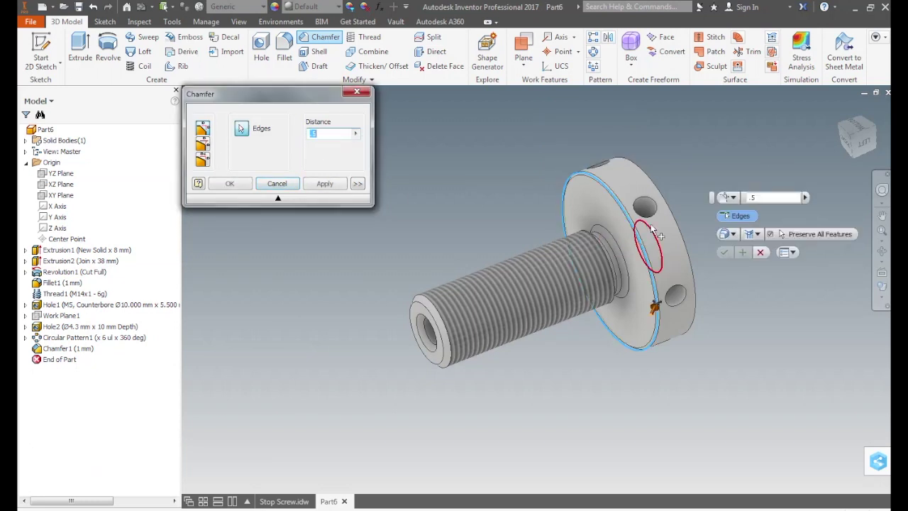
click(673, 225)
click(881, 250)
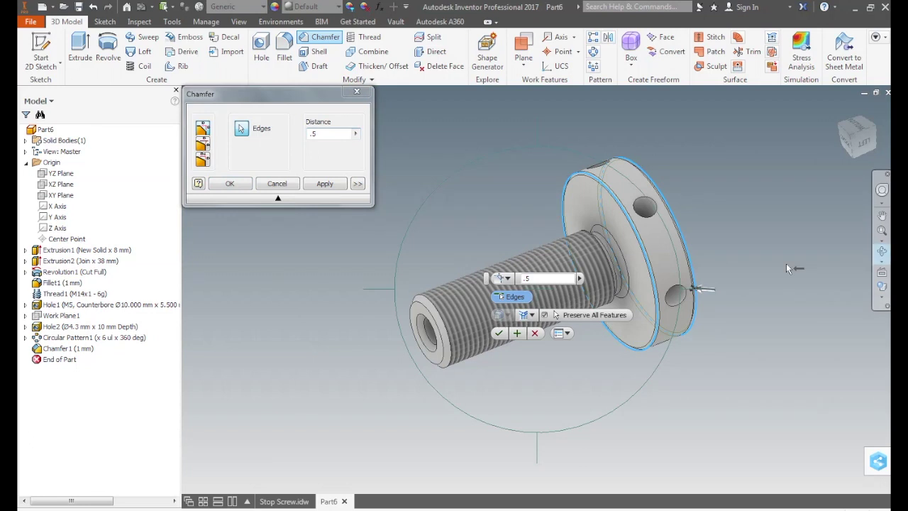
mouse_move(679, 277)
mouse_down()
mouse_move(695, 290)
mouse_move(682, 284)
mouse_move(691, 275)
mouse_up()
right_click(691, 275)
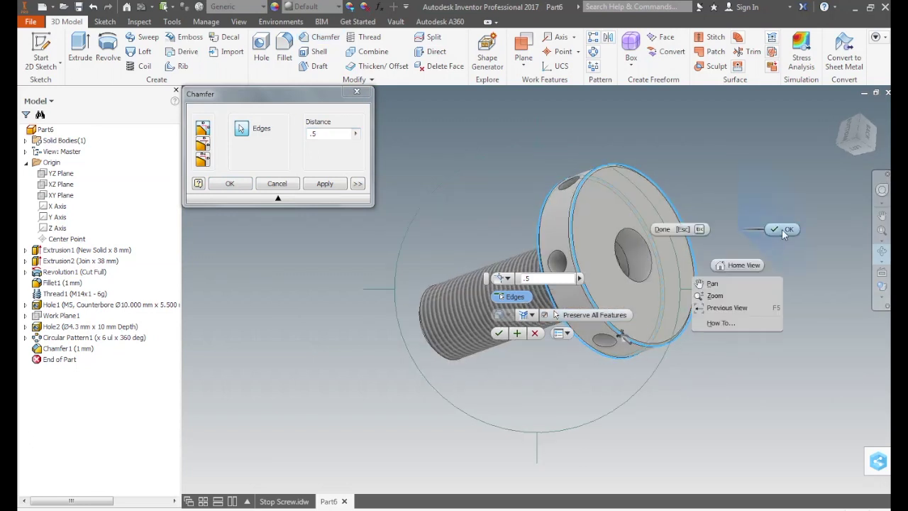
key(Escape)
click(641, 255)
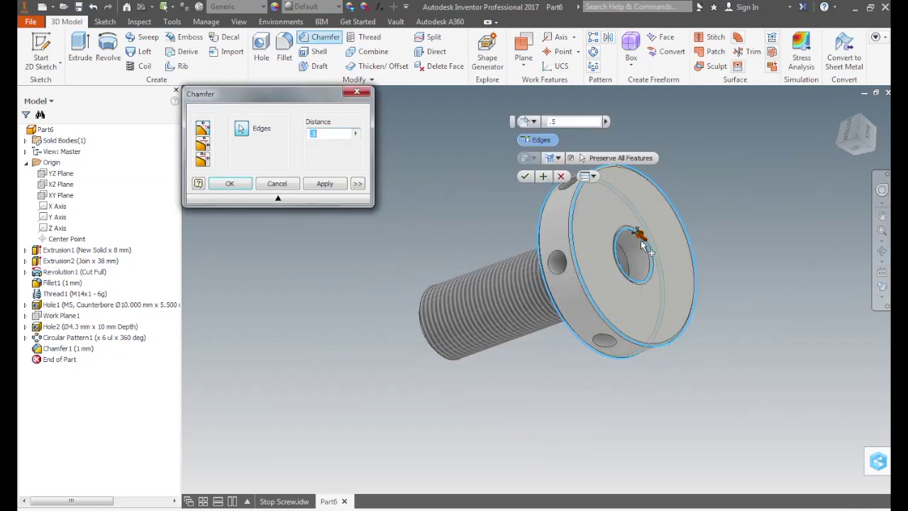
click(320, 186)
click(232, 183)
click(881, 251)
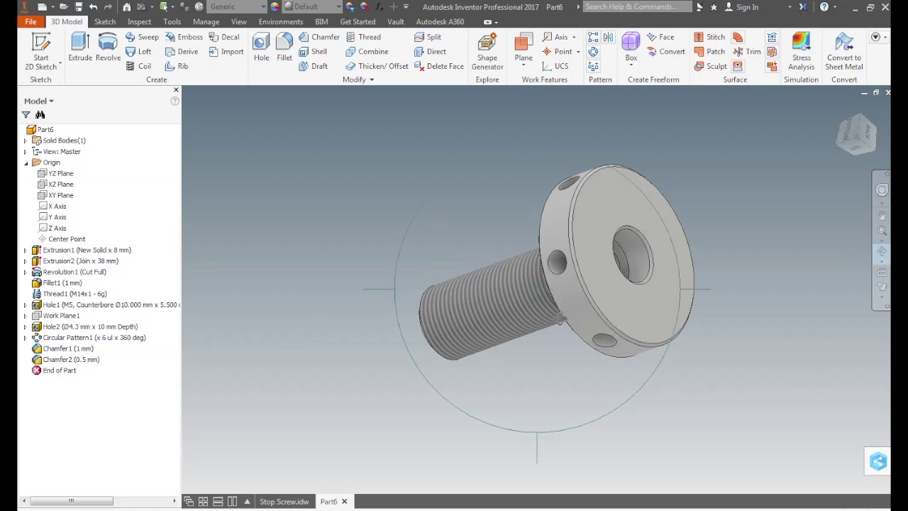
drag(676, 280, 726, 310)
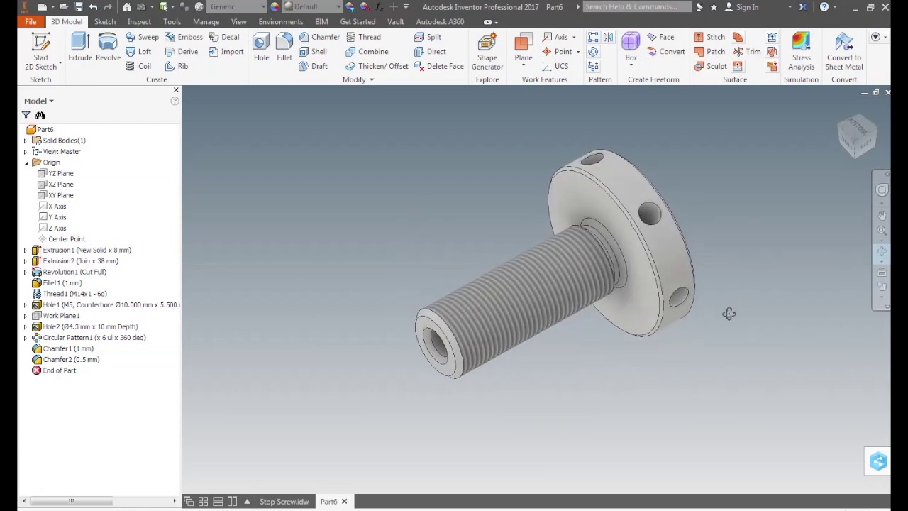
right_click(732, 195)
click(782, 196)
click(298, 501)
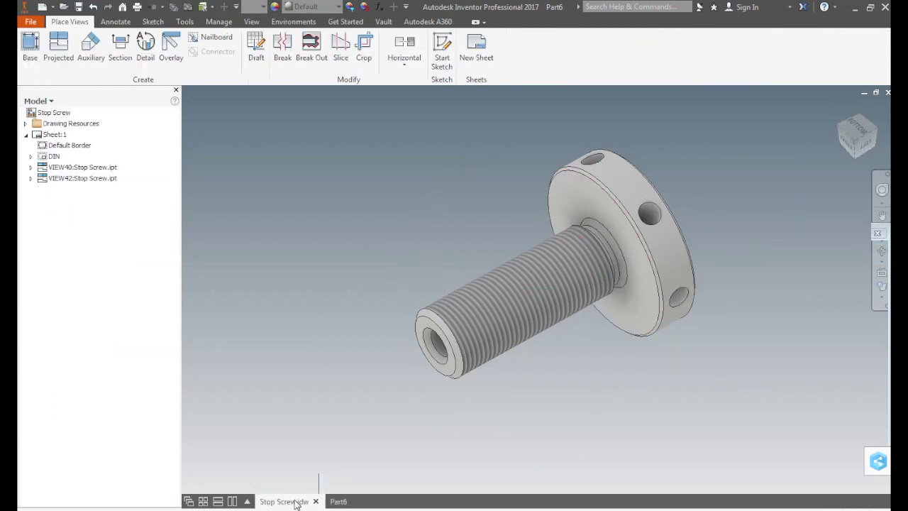
mouse_move(333, 505)
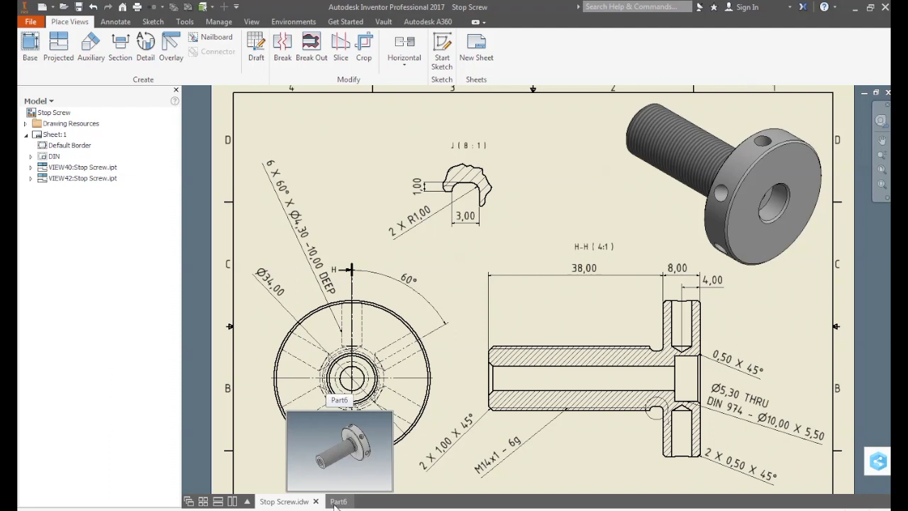
click(336, 501)
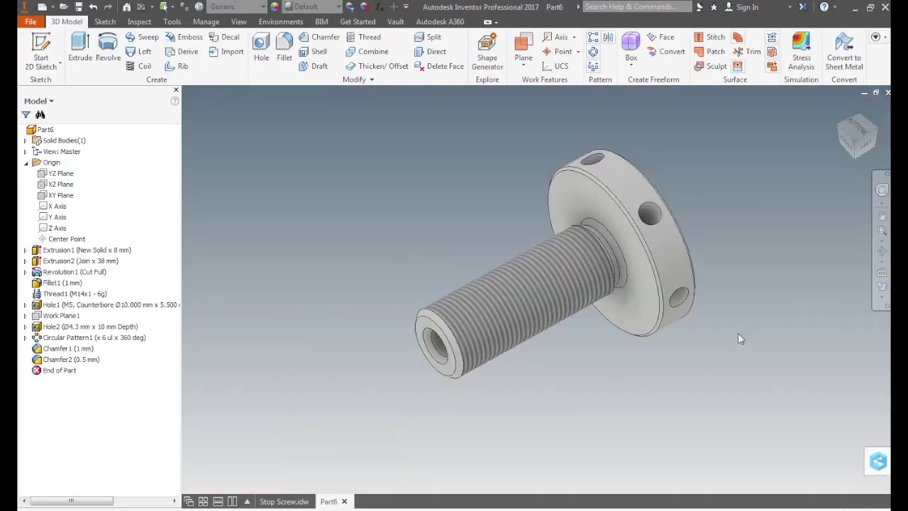